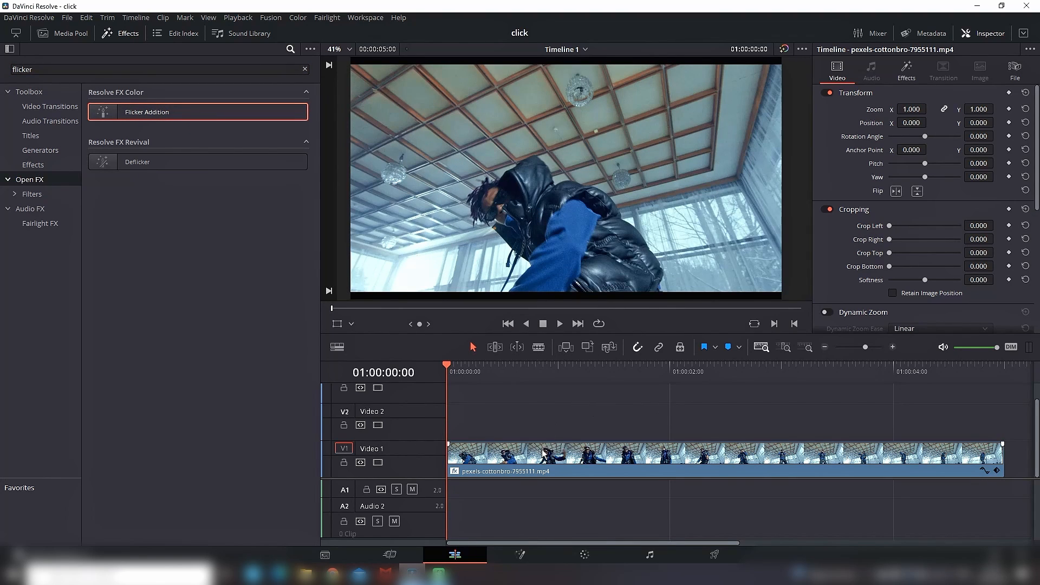
Step: Open the clip's Flicker Addition settings, preview the playback and adjust the flicker speed
click(544, 453)
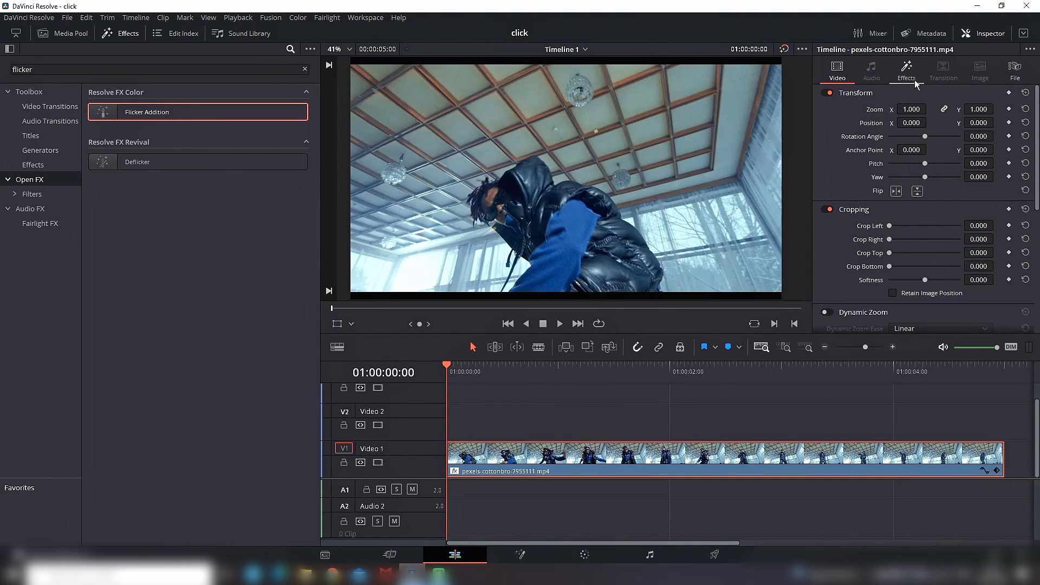
click(915, 81)
click(559, 324)
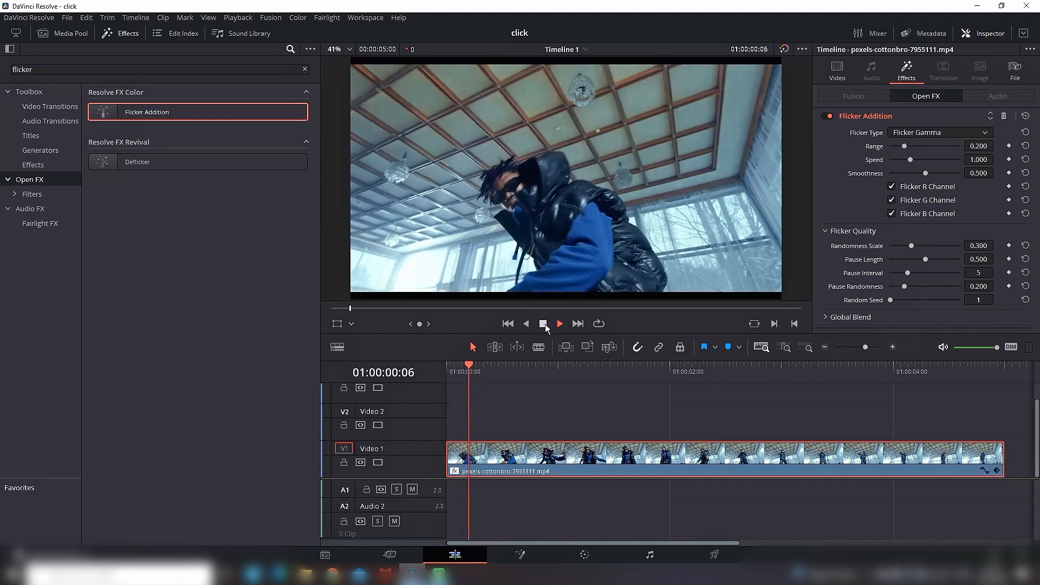
click(544, 324)
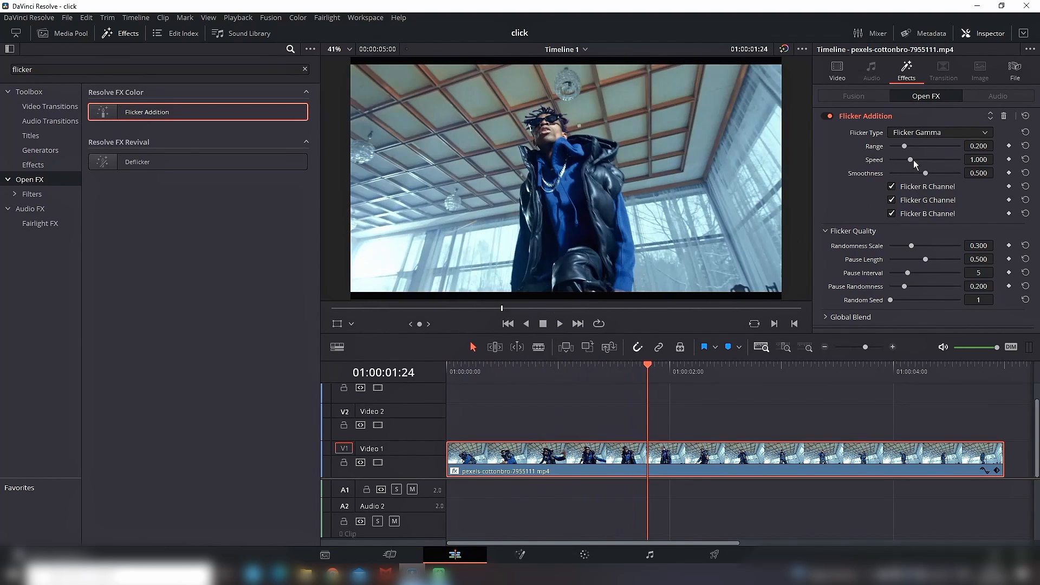
mouse_move(911, 158)
mouse_down()
mouse_move(925, 161)
mouse_move(906, 147)
mouse_move(915, 148)
mouse_up()
click(560, 324)
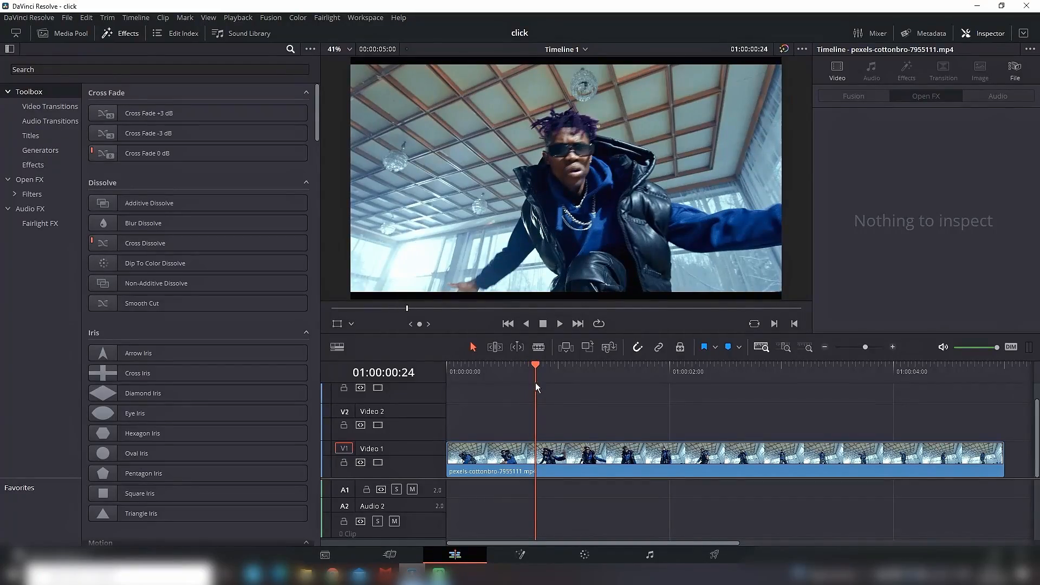
Step: Add an Adjustment Clip on Video 2 starting at 01:00:00:24 and shorten it to just under one second
click(69, 69)
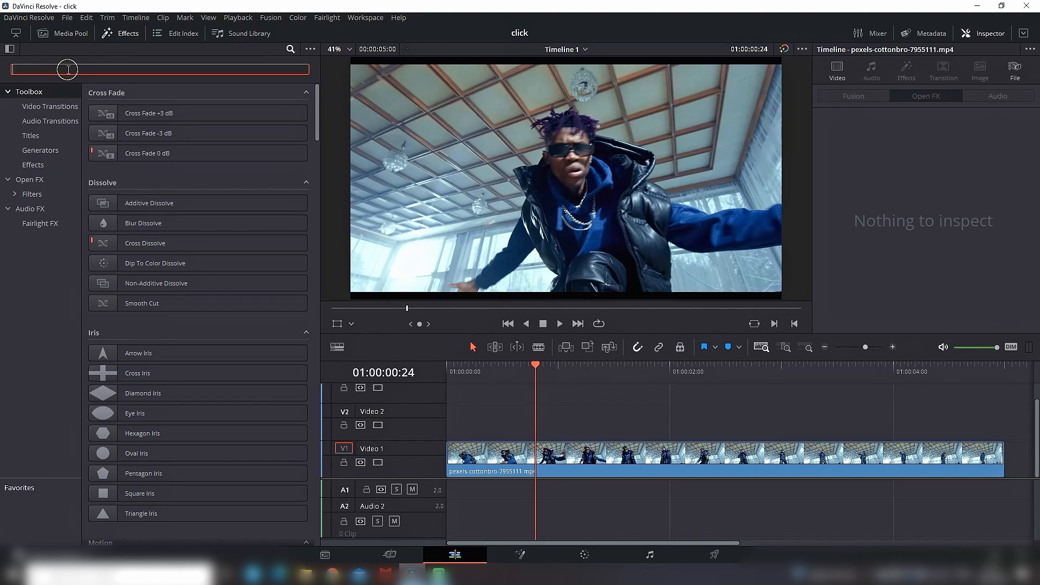
text(adj)
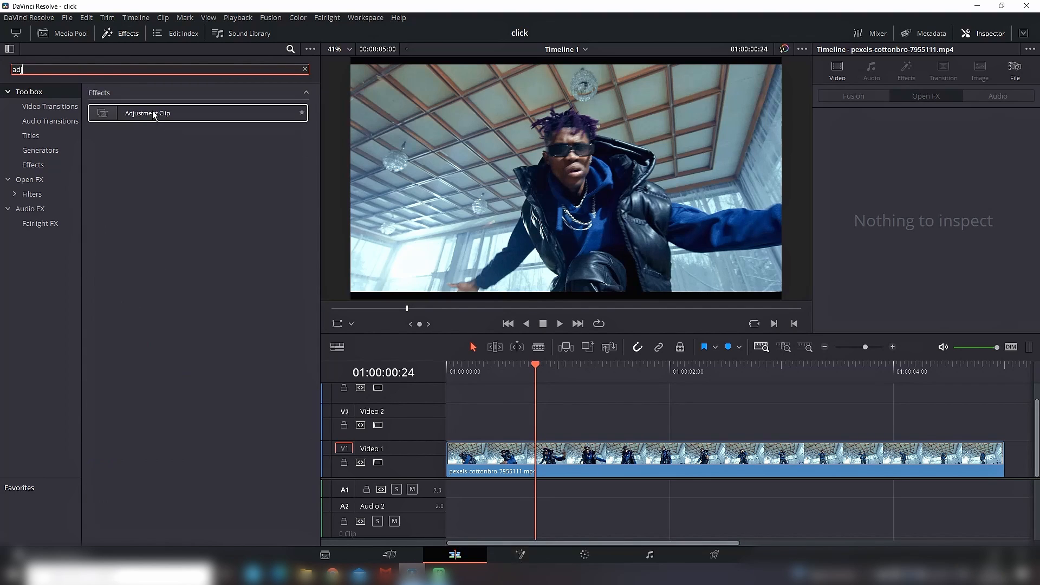
drag(145, 116, 542, 429)
click(771, 421)
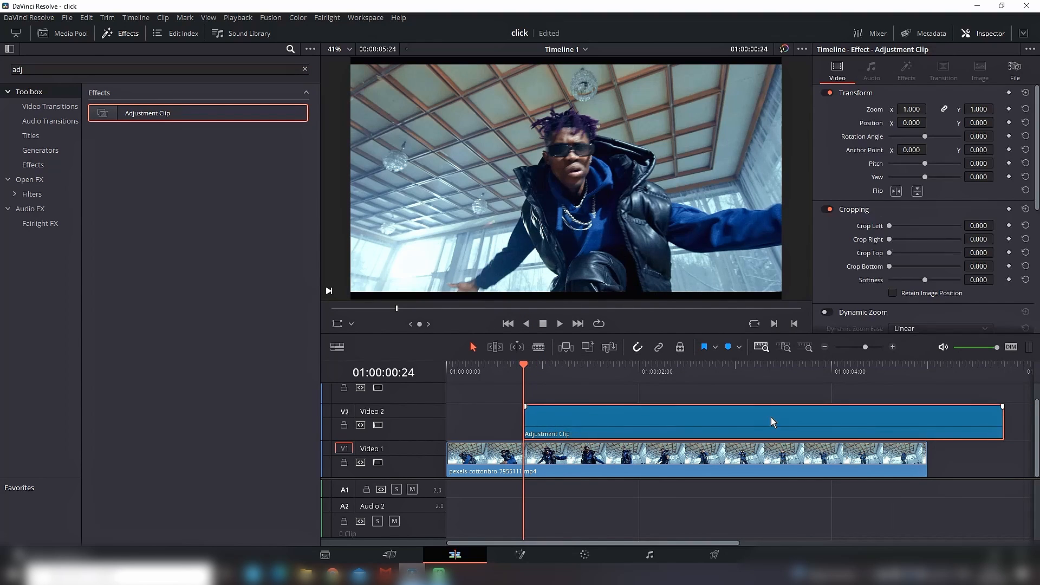
drag(1004, 417, 602, 422)
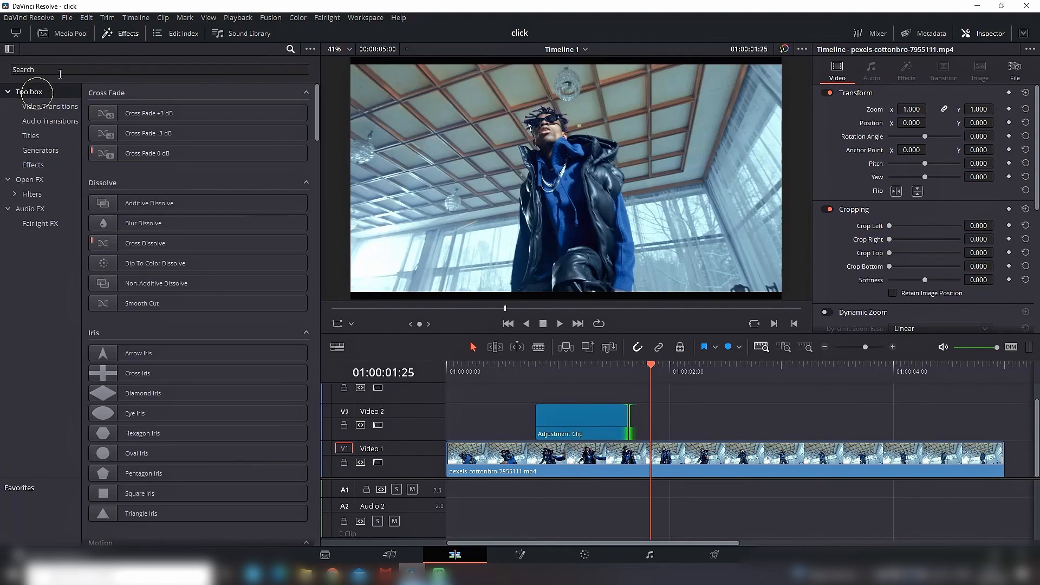
Step: Search the Open FX effects for "blur" and apply Radial Blur to the adjustment clip
click(64, 69)
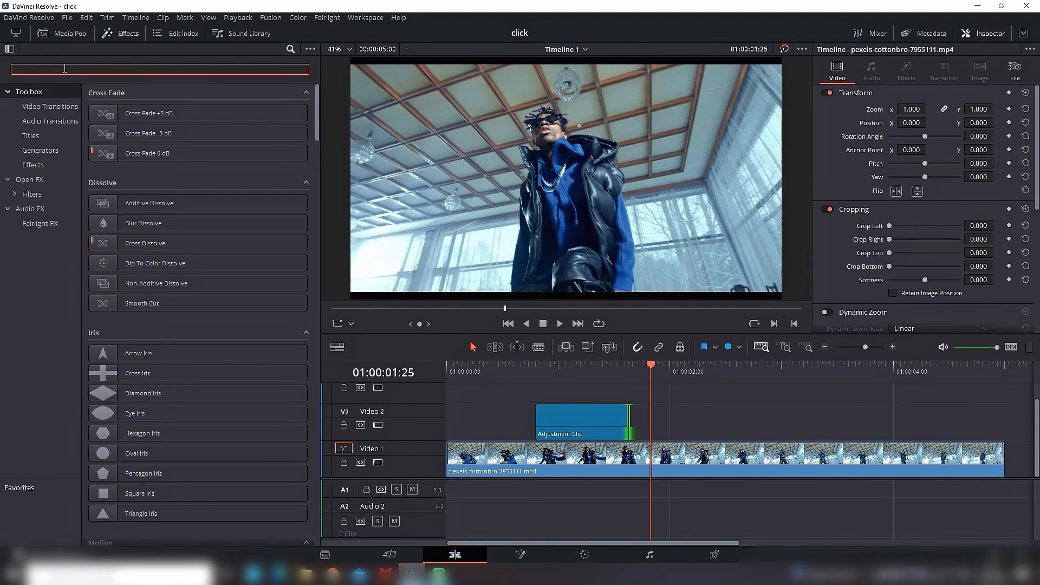
text(blur)
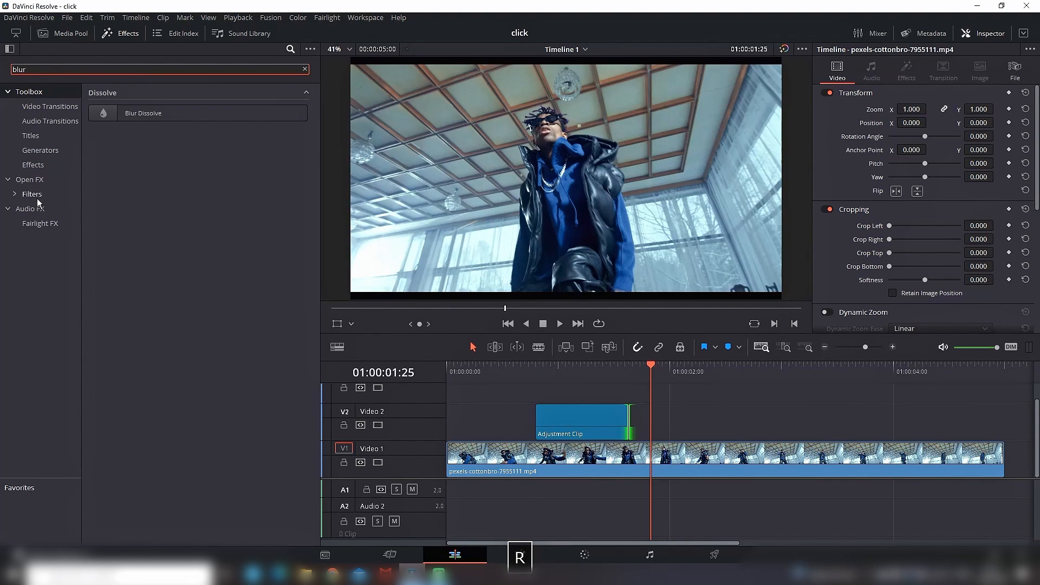
click(33, 183)
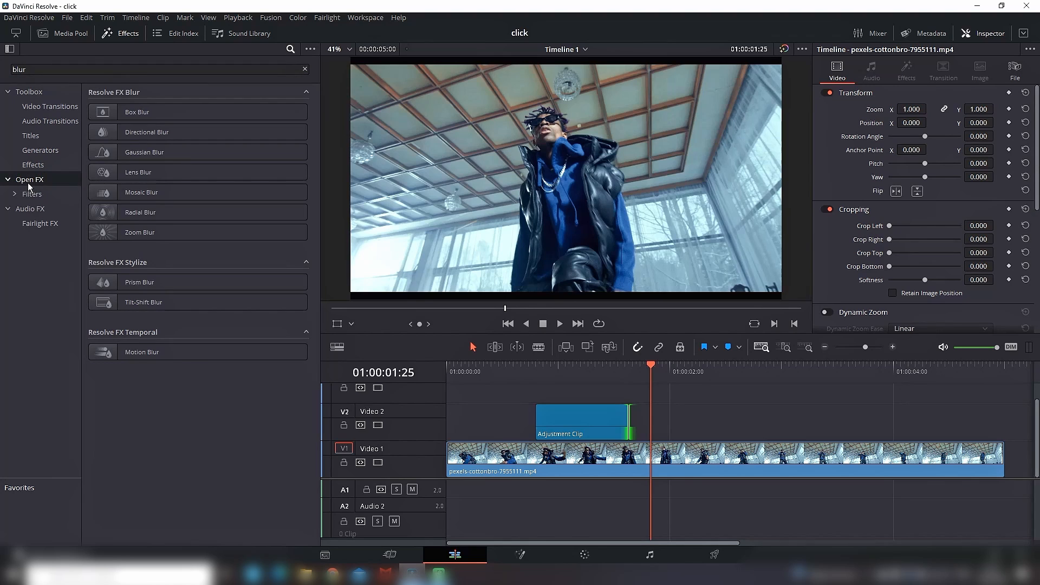
click(140, 212)
drag(141, 212, 569, 415)
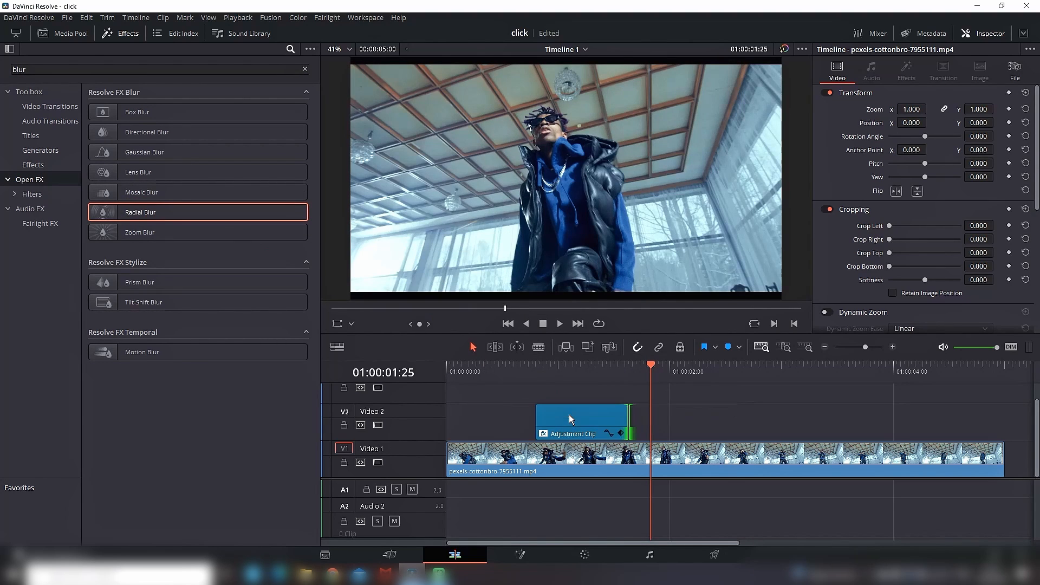
Step: Set the Radial Blur's Smooth Strength to 0.481 and play the timeline from the start to preview it
click(562, 371)
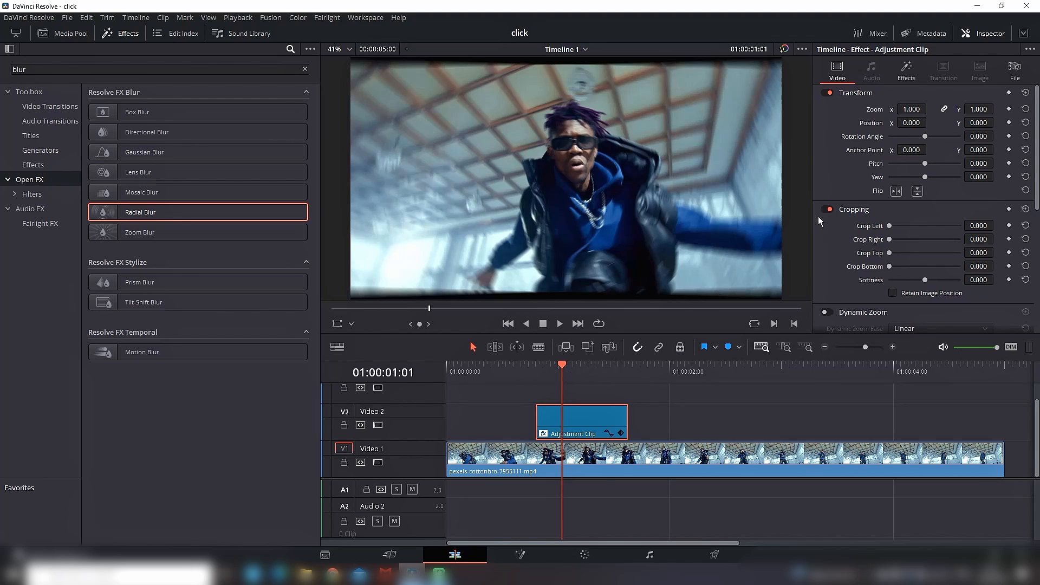
click(907, 70)
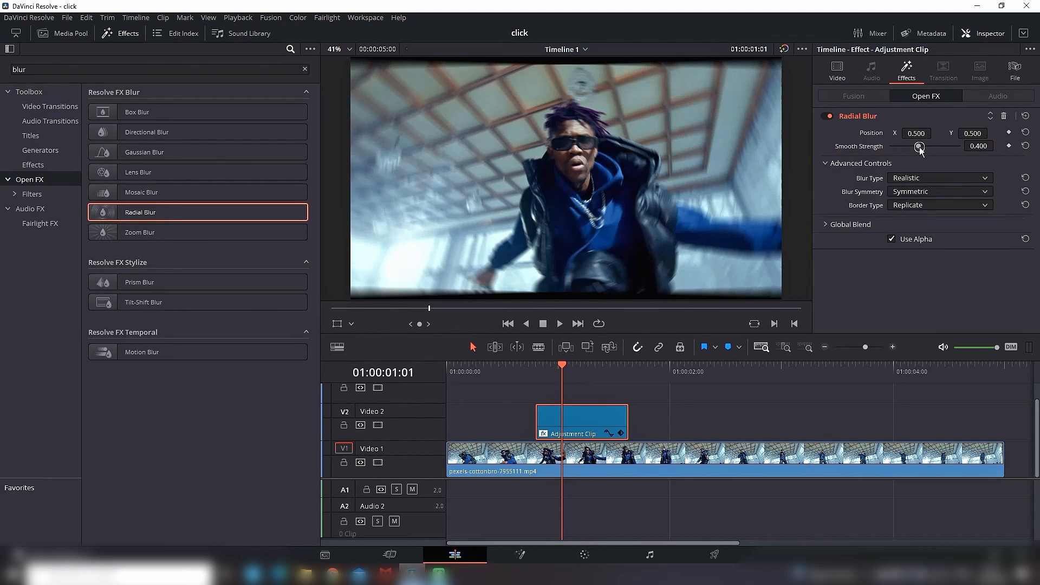
drag(921, 148, 925, 147)
key(Home)
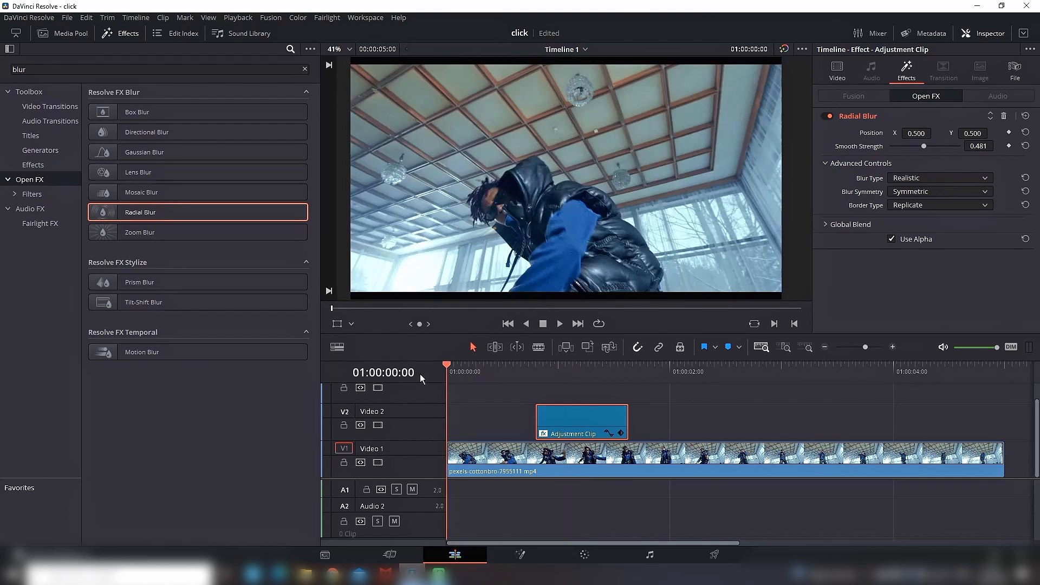
click(559, 323)
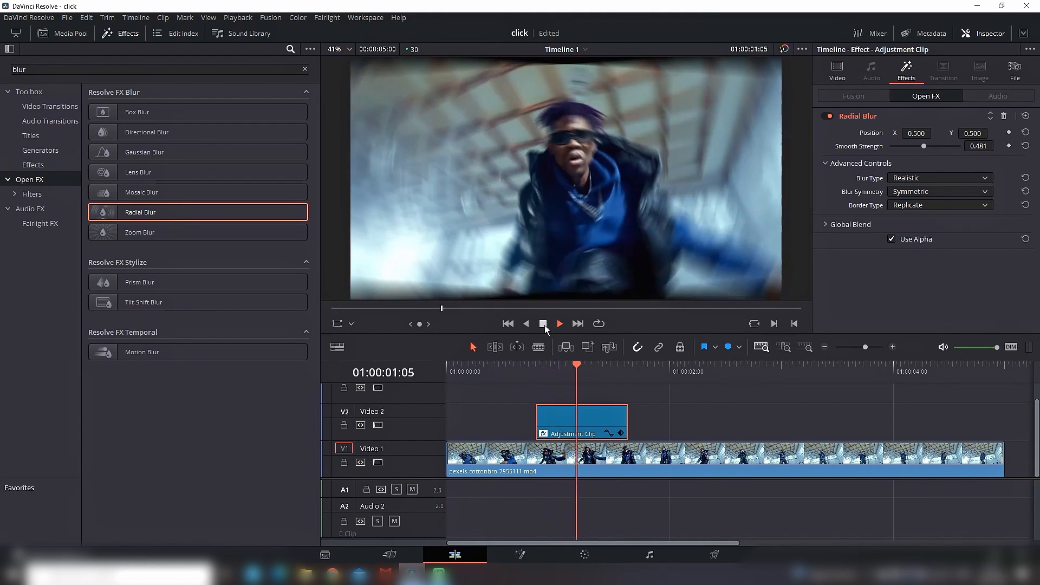
click(545, 325)
Step: Add a short fade-in and fade-out to the adjustment clip and preview the timeline from the start
drag(539, 407, 551, 407)
drag(627, 406, 612, 407)
drag(539, 375, 447, 375)
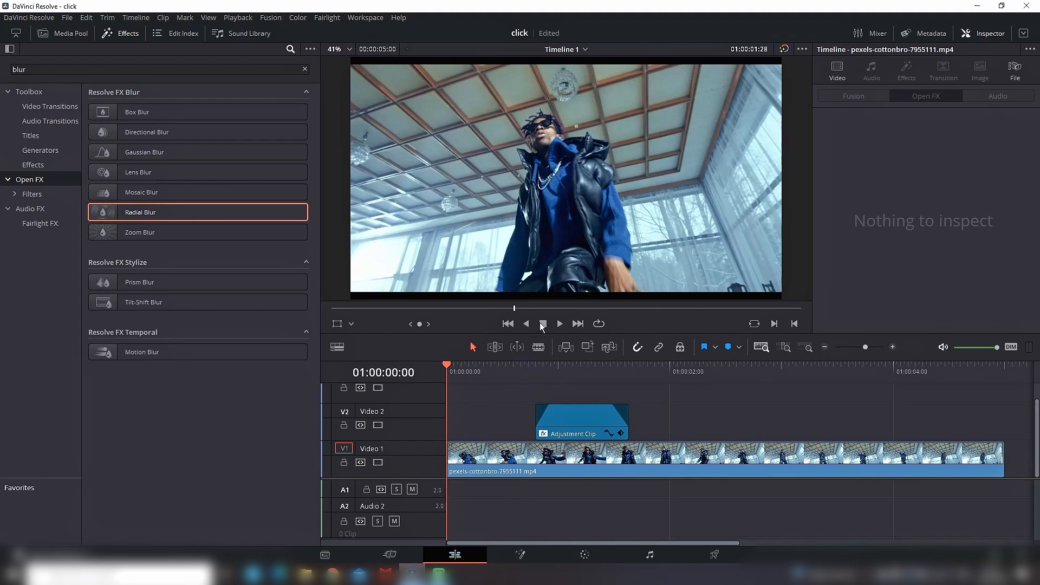
click(561, 324)
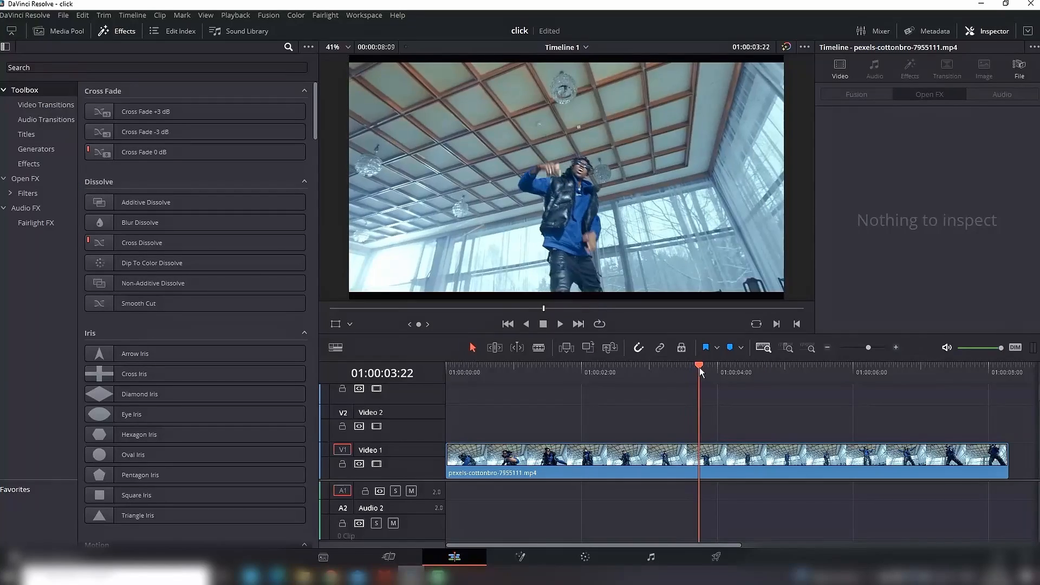
Step: Place the lightning video from the media pool on Video 2 at 01:00:04:02, above the dancer clip
drag(699, 372, 723, 372)
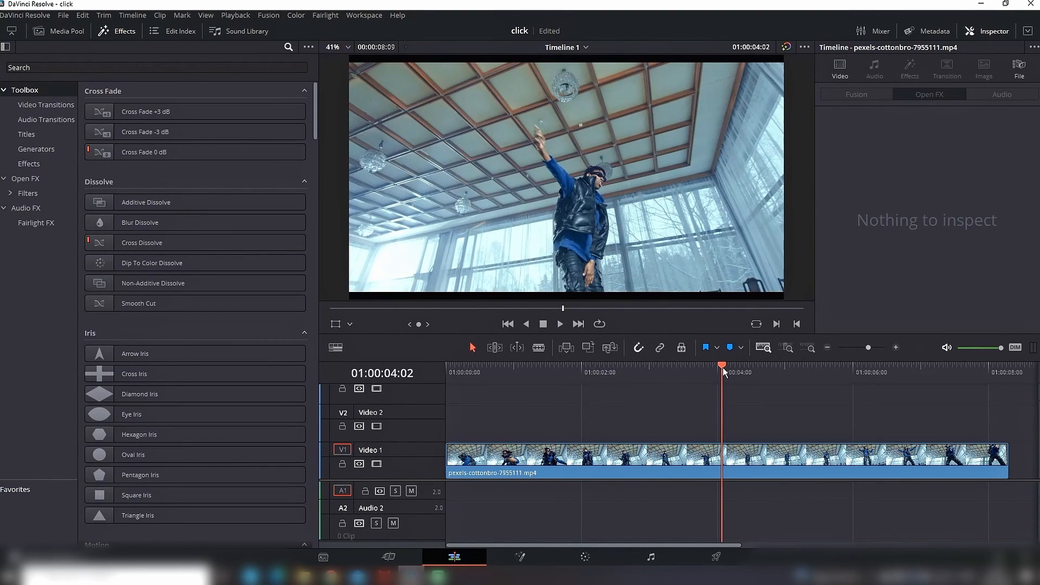
click(59, 31)
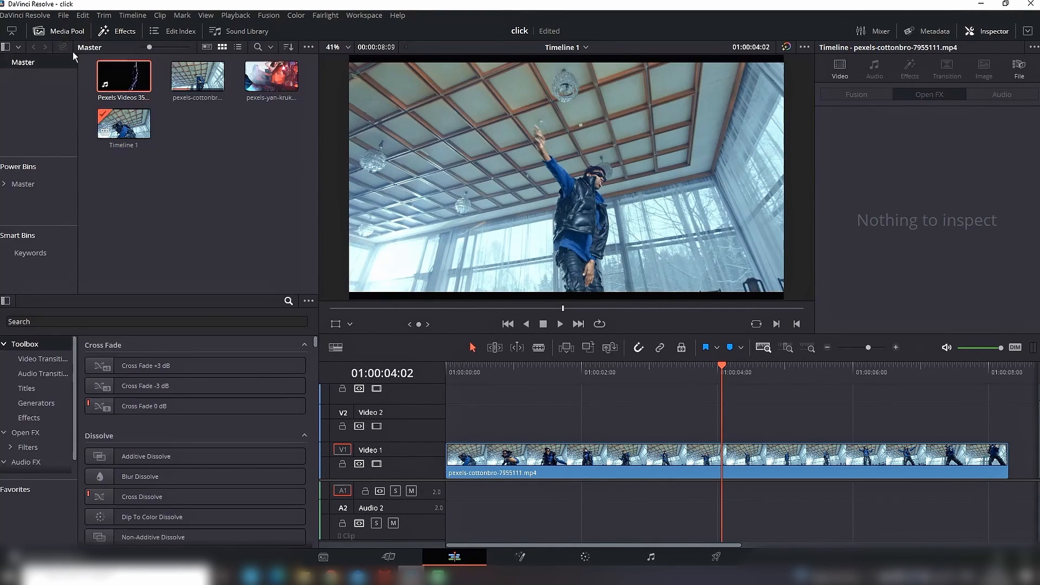
drag(147, 94, 726, 431)
Step: Delete the lightning clip's audio and trim the end of its video to under one second in length
click(711, 522)
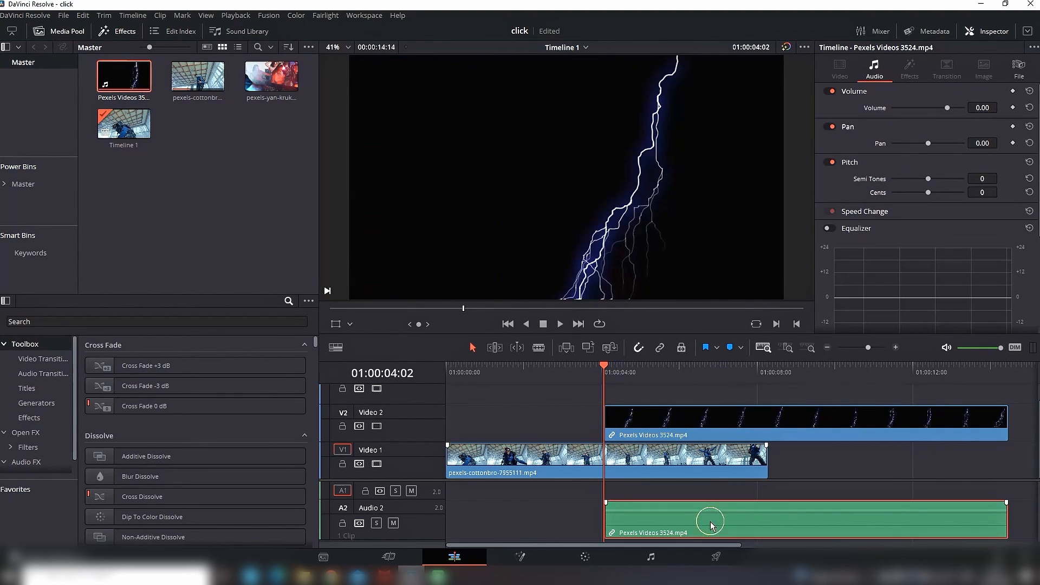
key(BackSpace)
drag(1006, 424, 623, 424)
Step: Set the lightning clip's composite mode to Screen
scroll(955, 231, down, 3)
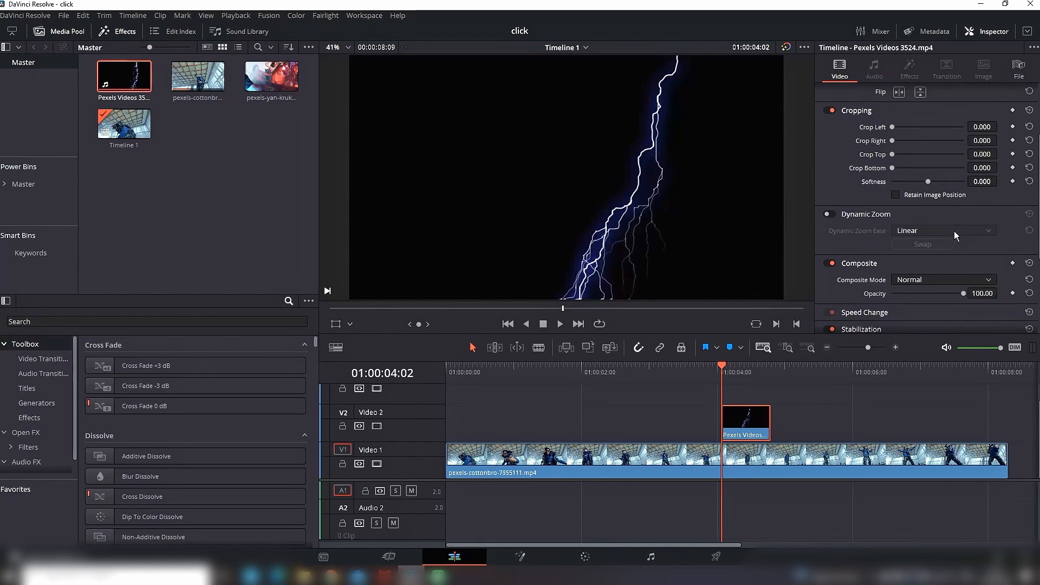
click(928, 280)
scroll(932, 295, down, 3)
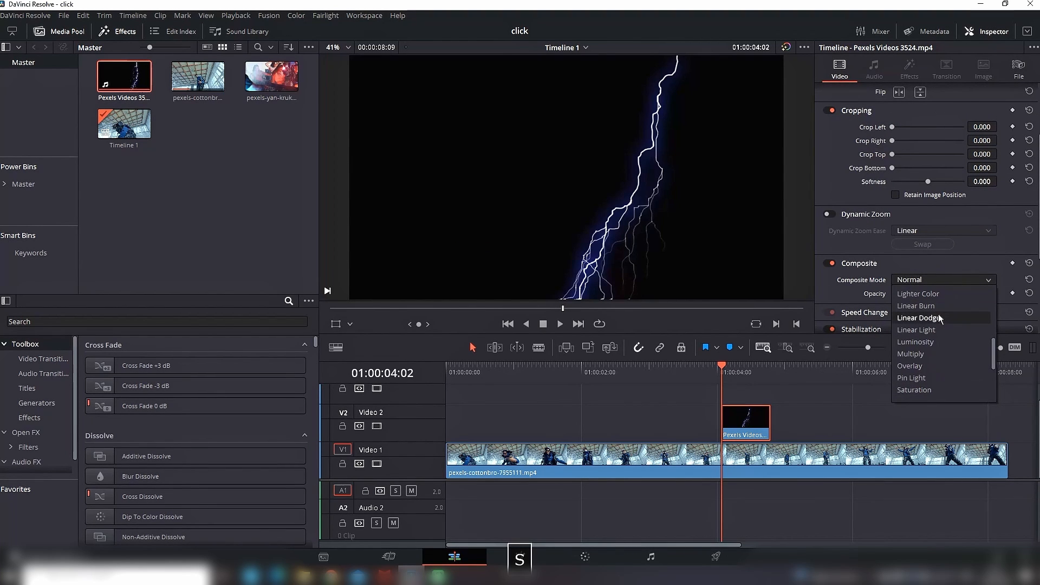
scroll(925, 359, down, 3)
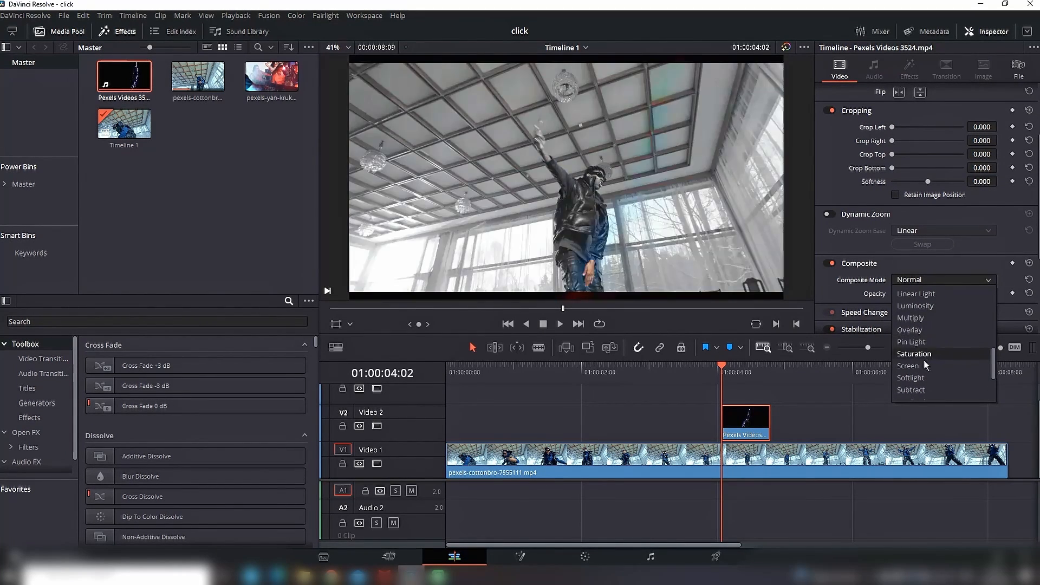
click(925, 367)
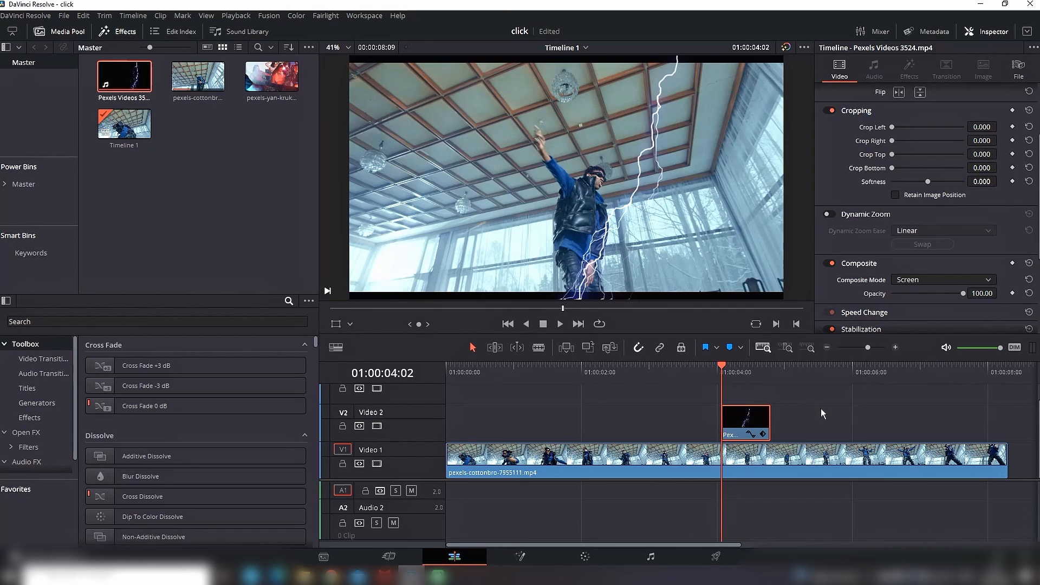
Step: Apply the Open FX Mirrors effect to the lightning clip and enable Flip for Mirror 1
click(62, 32)
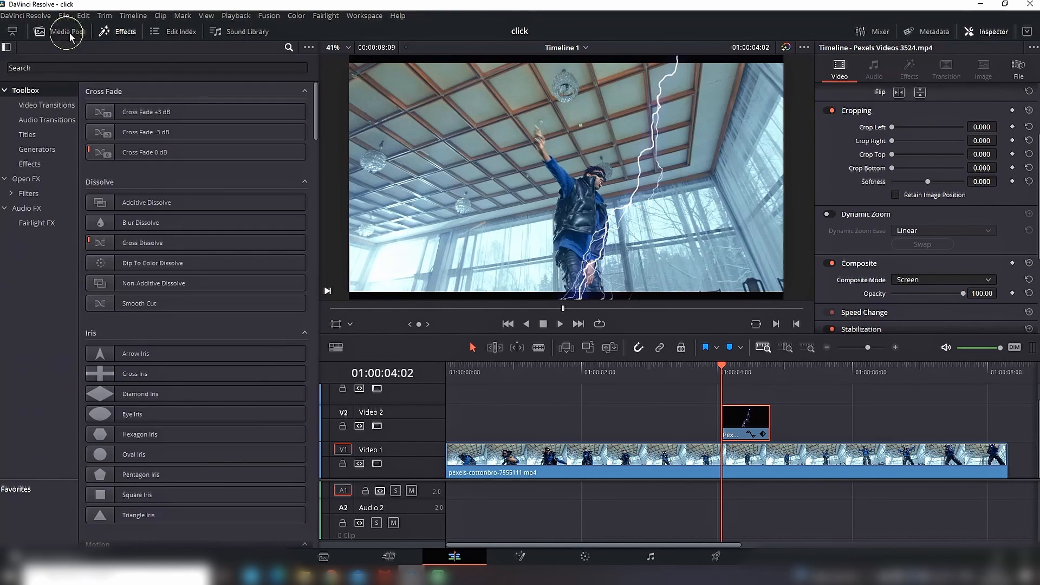
click(80, 67)
text(m)
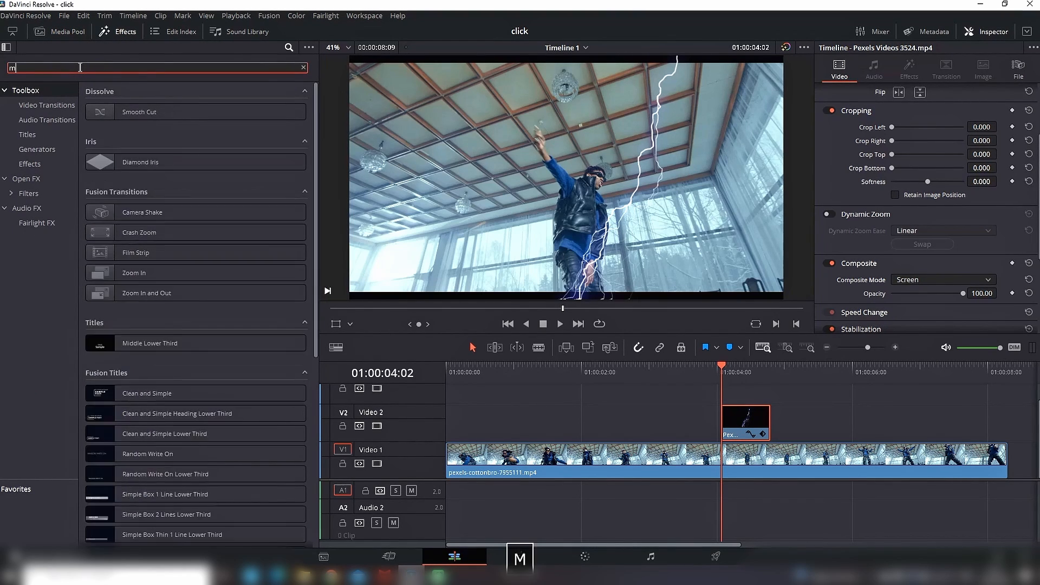
text(irr)
click(38, 179)
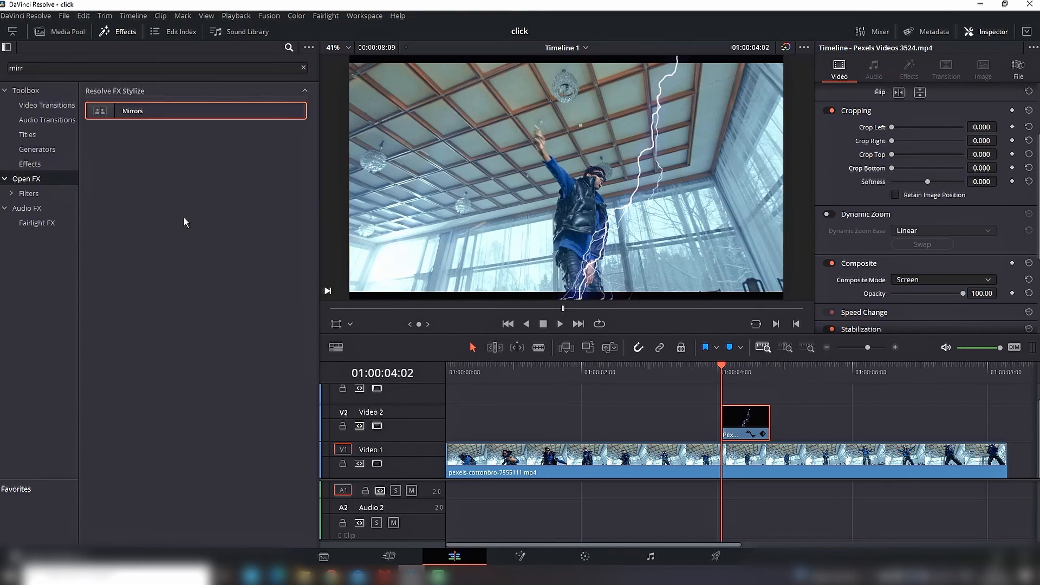
drag(141, 113, 756, 426)
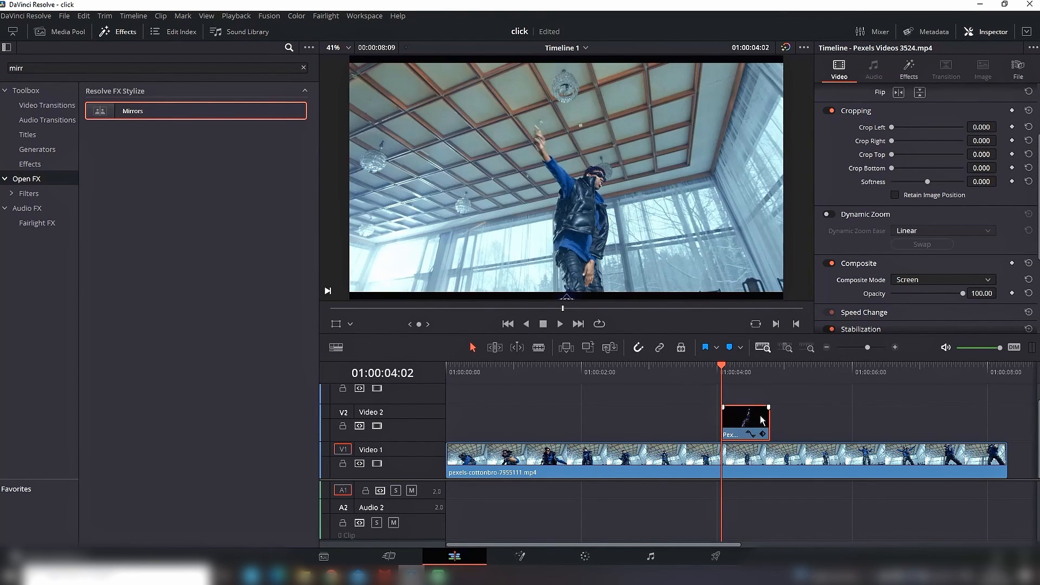
click(903, 72)
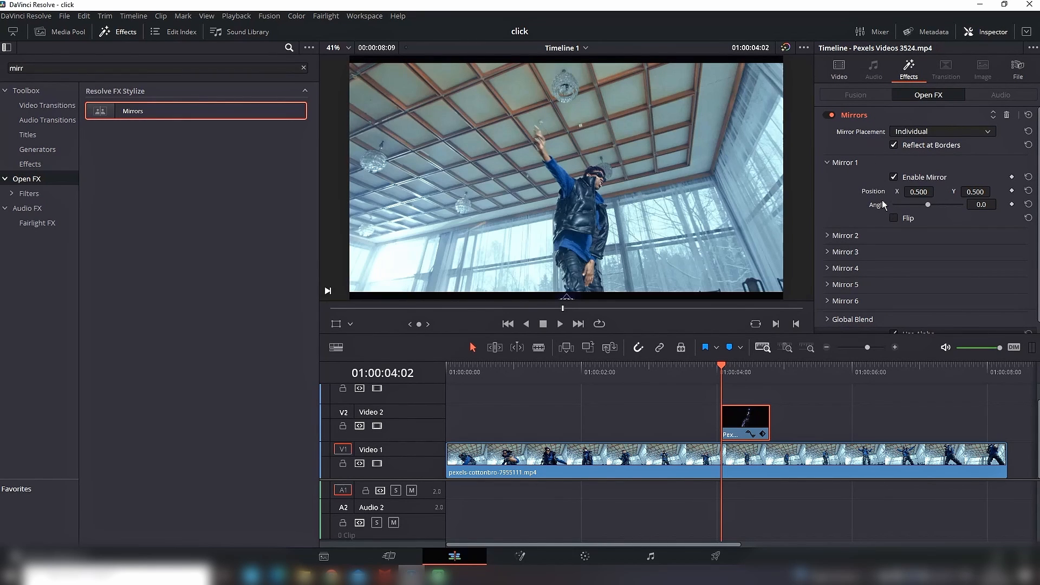
click(895, 219)
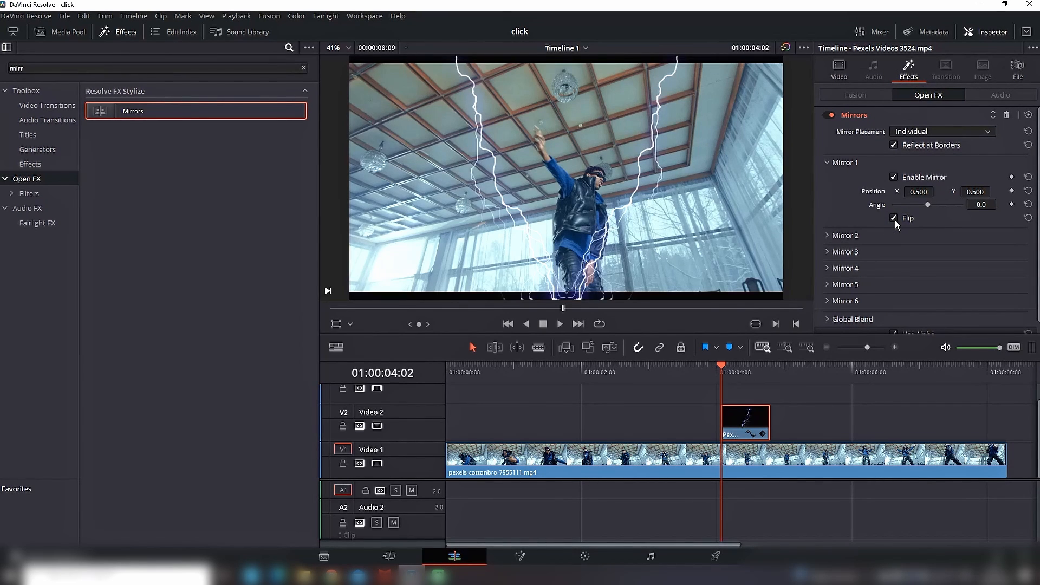
Step: Adjust the lightning clip's rotation and zoom so the mirrored bolts are larger and flank the dancer
click(840, 75)
scroll(916, 161, up, 3)
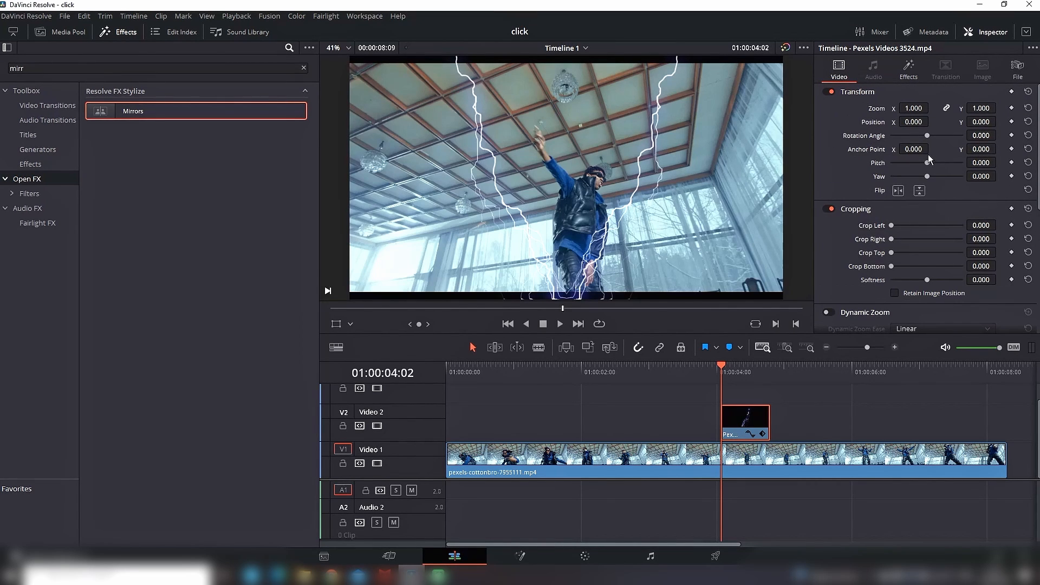
drag(922, 134, 933, 108)
Step: Lower the lightning clip's opacity to 65.65 and play the timeline to preview the effect
scroll(944, 188, down, 3)
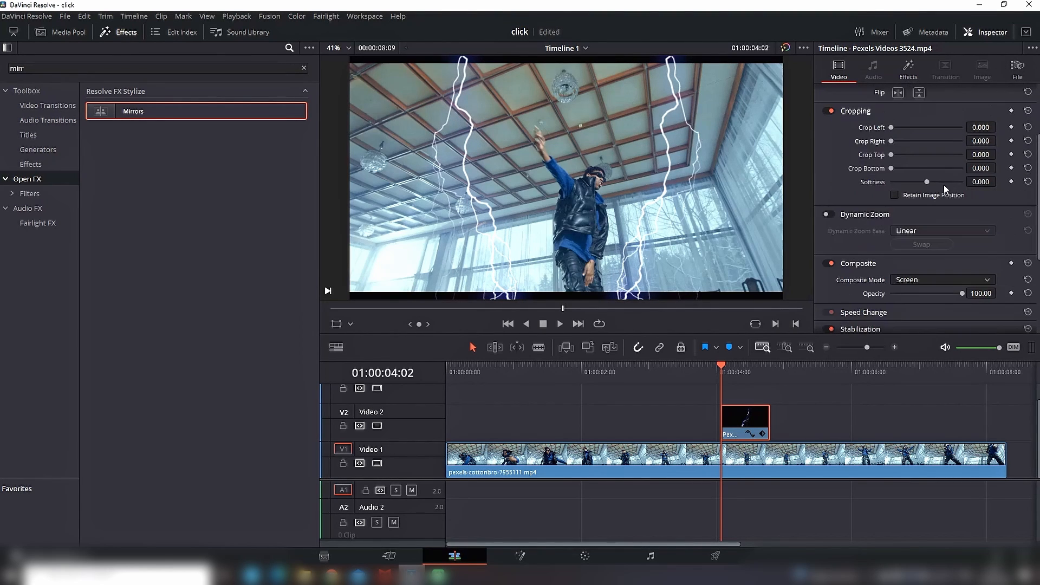
drag(963, 297, 931, 300)
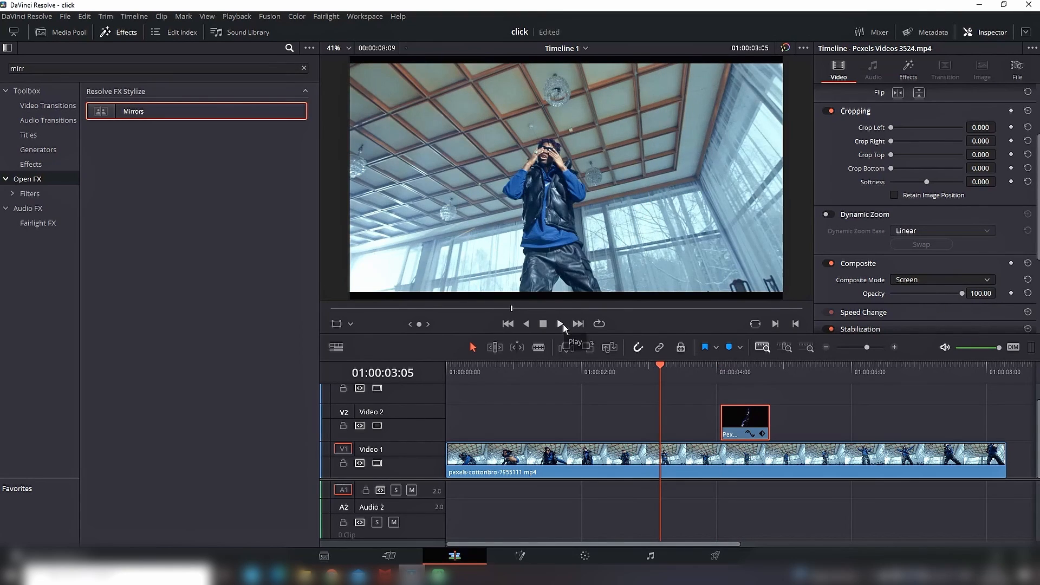
click(564, 324)
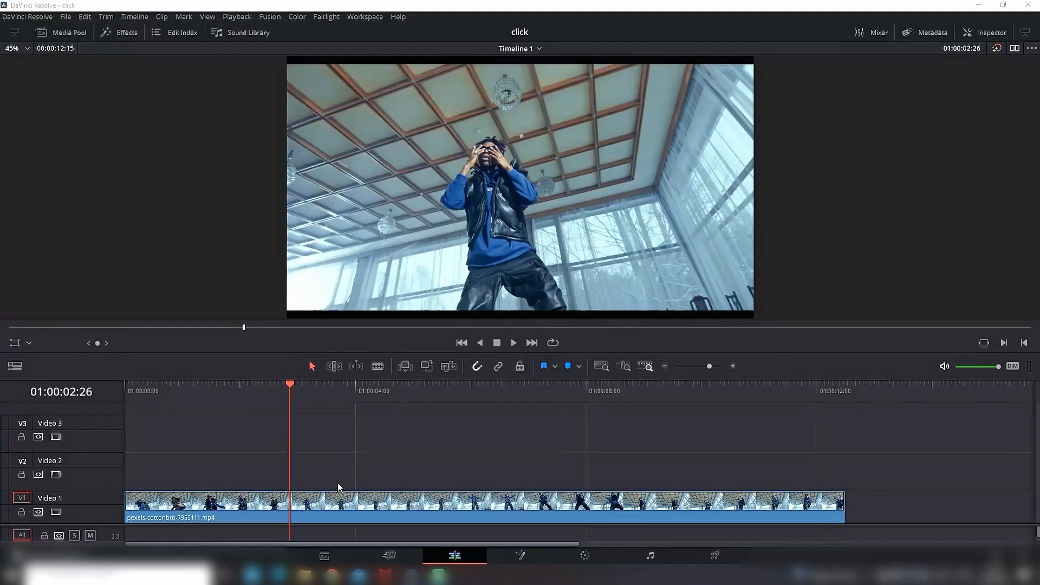
Step: Duplicate the dancer clip from Video 1 onto Video 2 and Video 3, aligned with the original
click(350, 501)
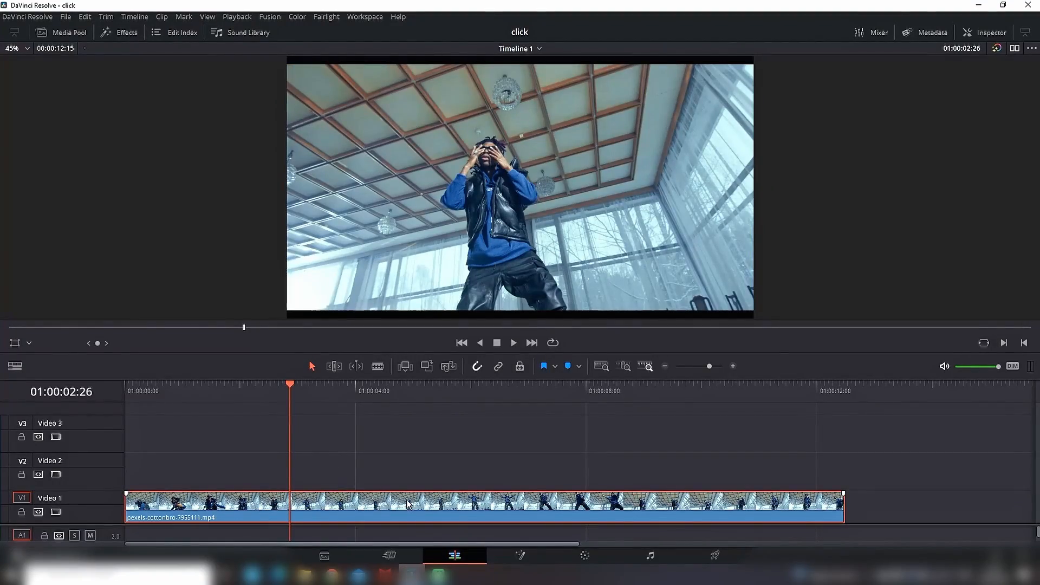
drag(407, 503, 406, 433)
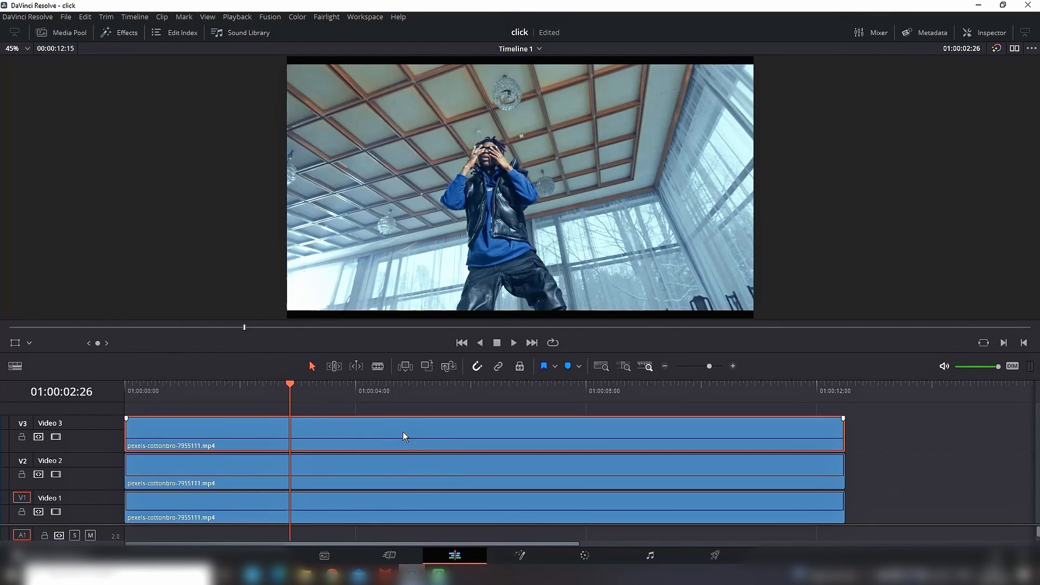
click(864, 433)
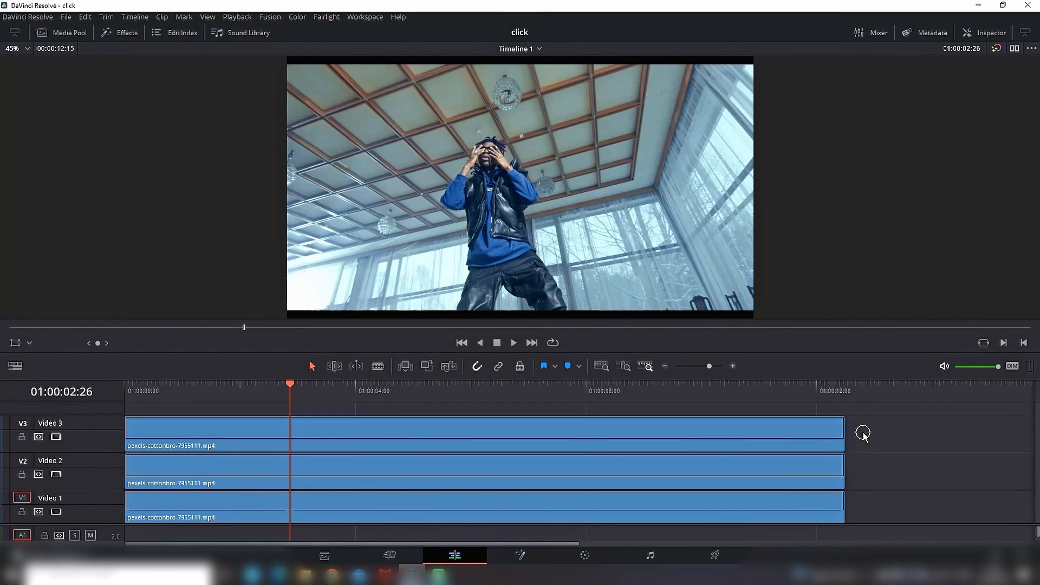
Step: Set the opacity of the Video 2 and Video 3 copies to 50
drag(871, 424, 744, 479)
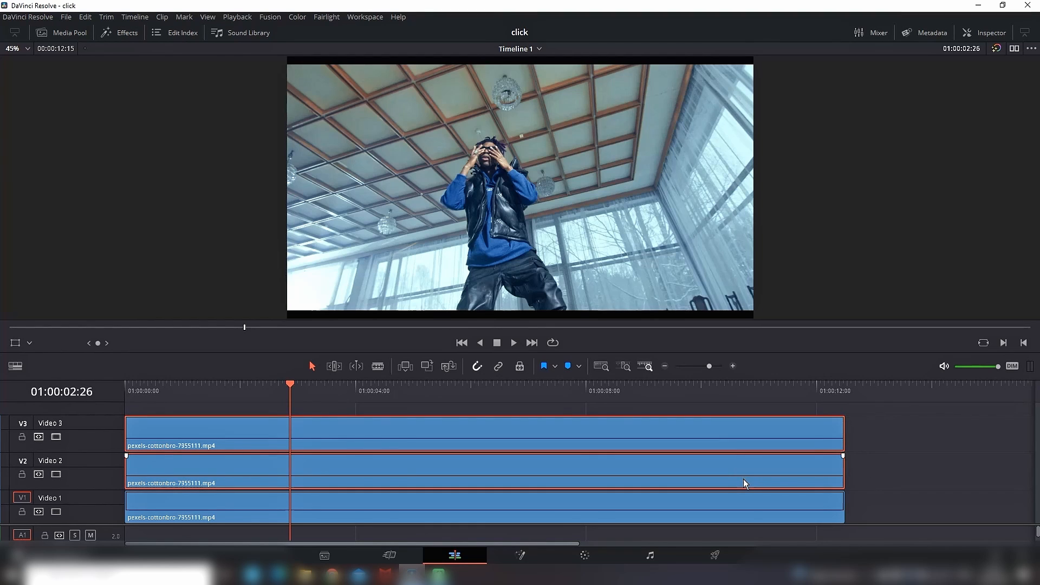
click(984, 34)
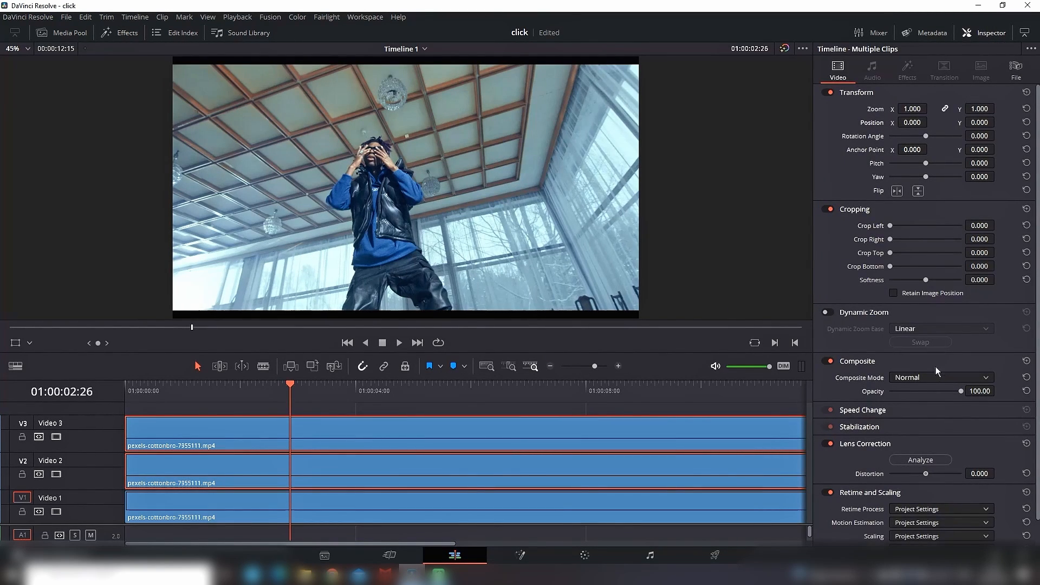
click(980, 390)
text(50)
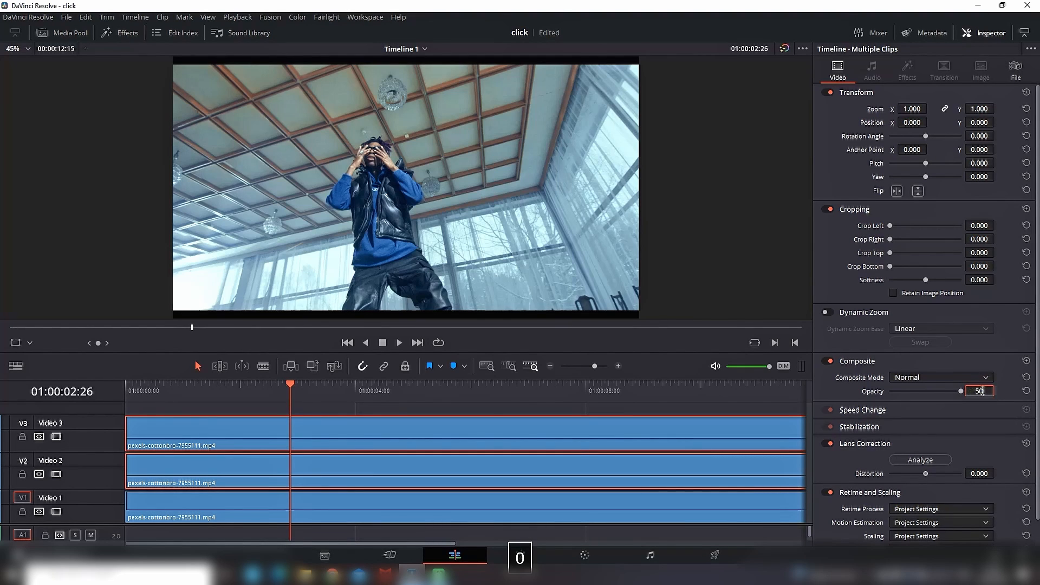
key(Return)
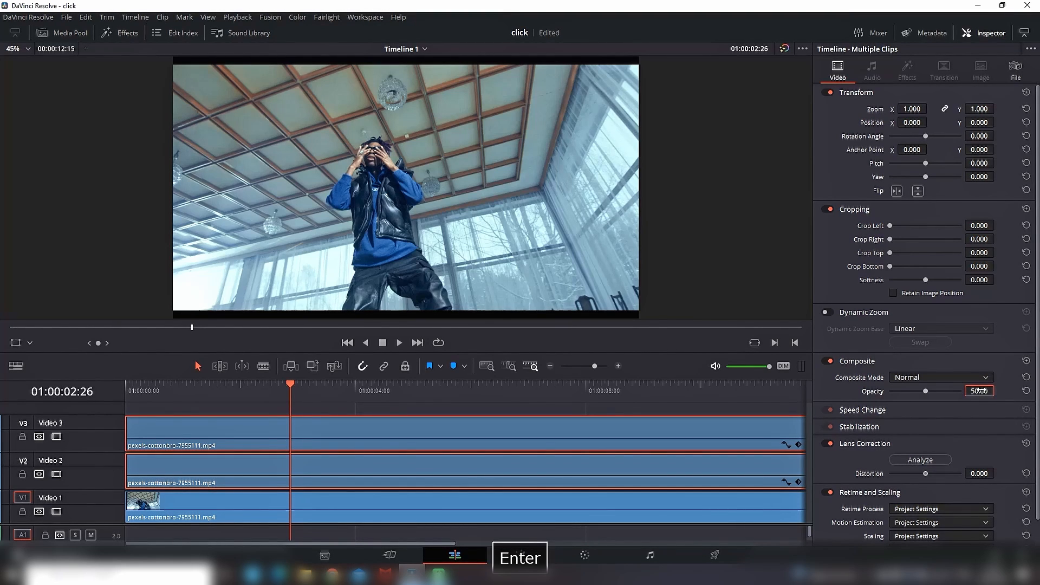
Step: Add a Position keyframe to the Video 2 clip at 01:00:06:09 and show its keyframe track
click(397, 343)
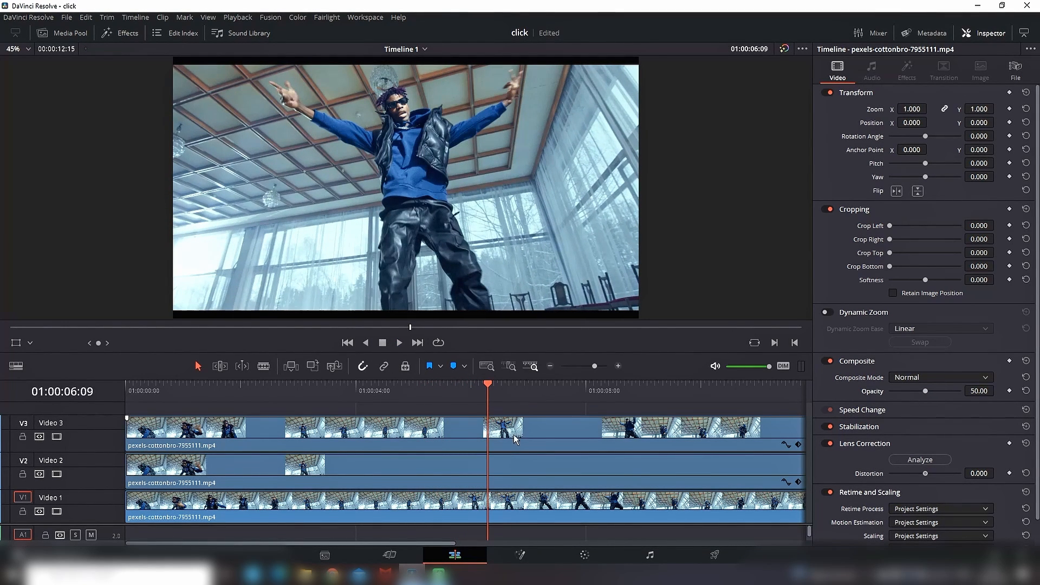
click(506, 469)
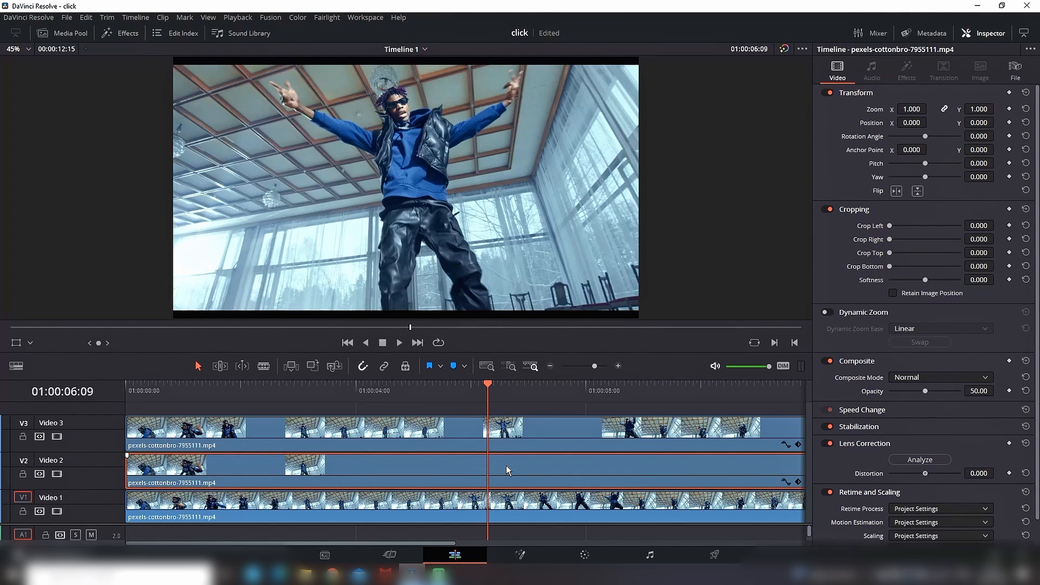
click(1010, 123)
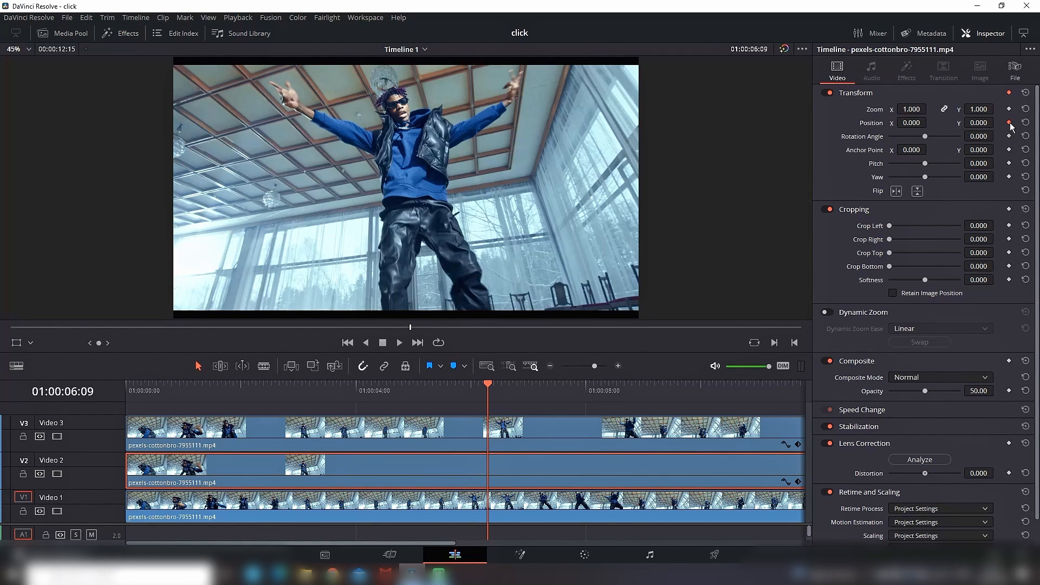
click(798, 482)
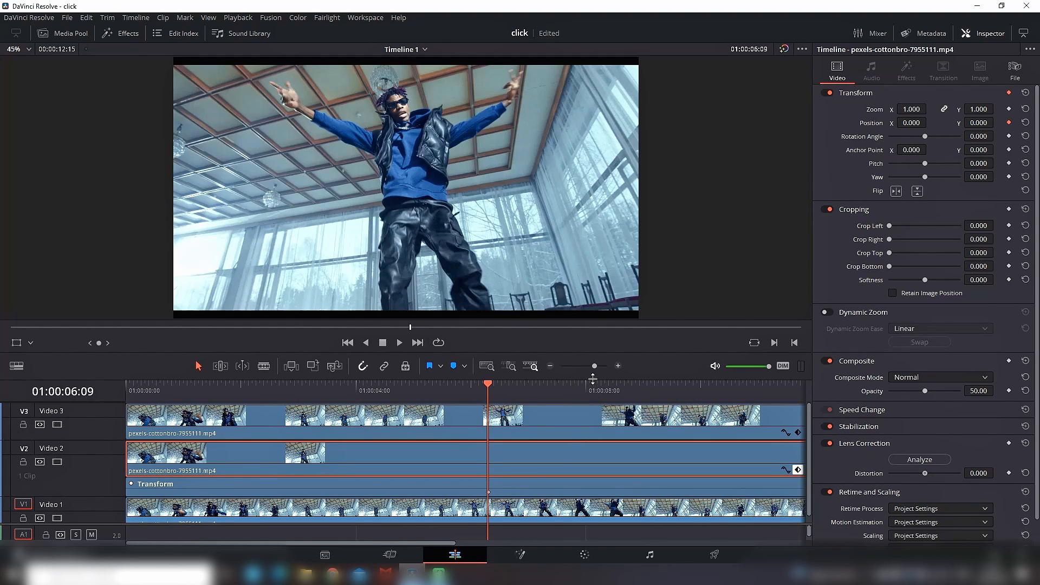
Step: Move five frames ahead to 01:00:06:14 and set the Video 2 clip's Position X to 300
key(Right)
key(Right)
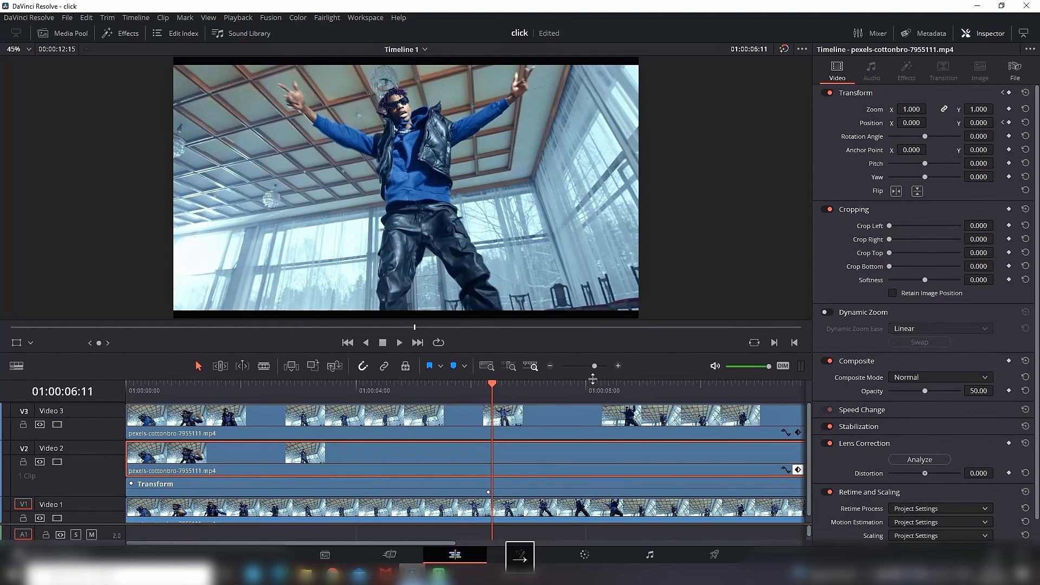
key(Right)
key(Right)
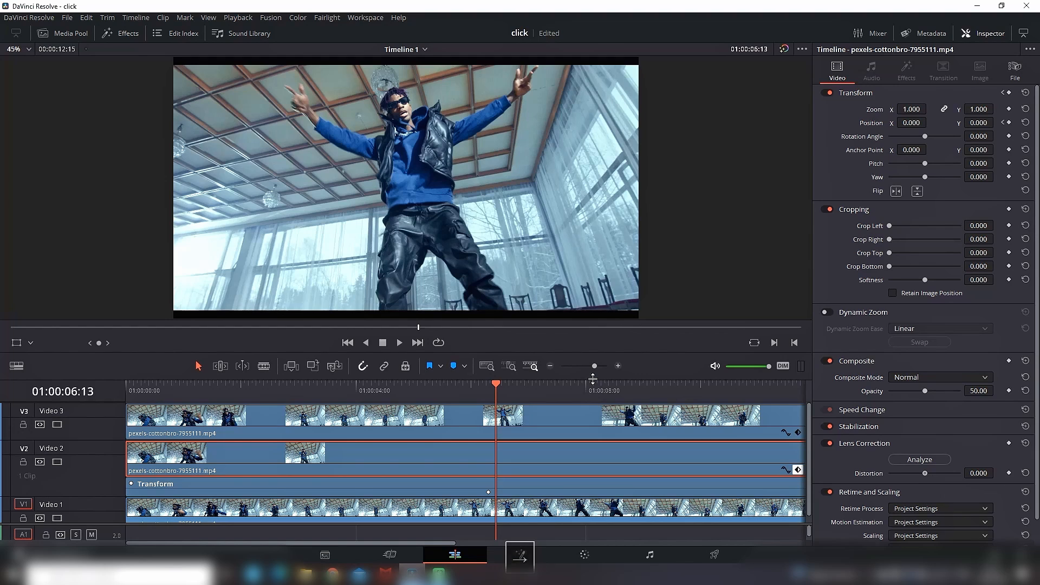
key(Right)
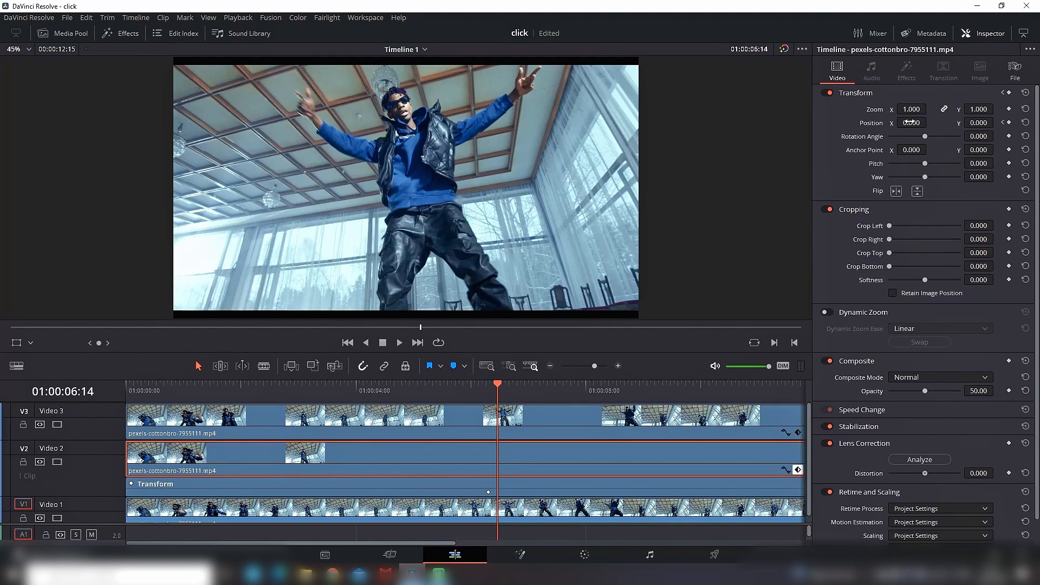
drag(912, 122, 930, 122)
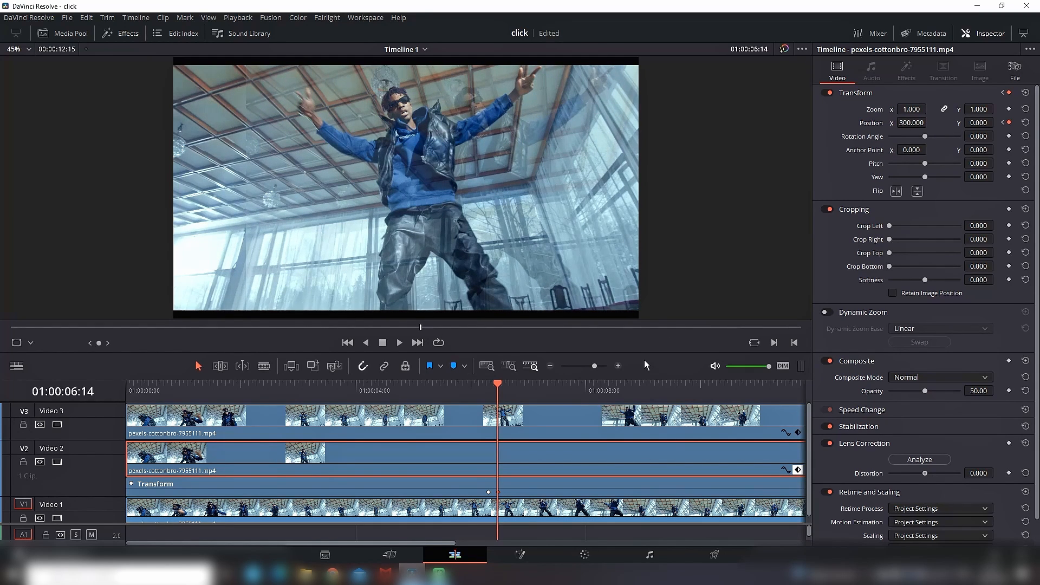
Step: Add a Position keyframe to the Video 2 clip at 01:00:06:17 that holds the current offset
key(Right)
key(Right)
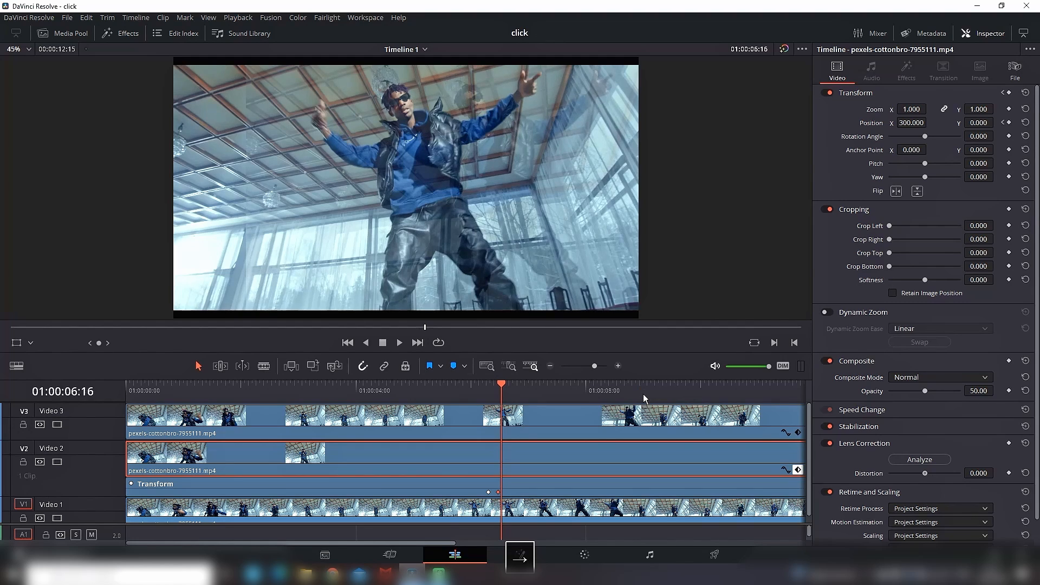
key(Right)
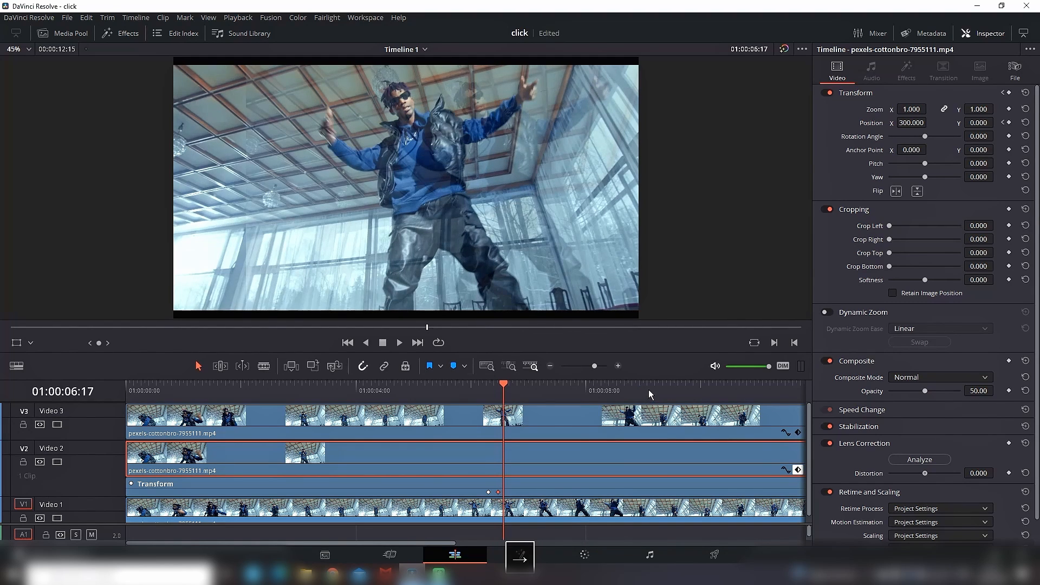
click(1009, 123)
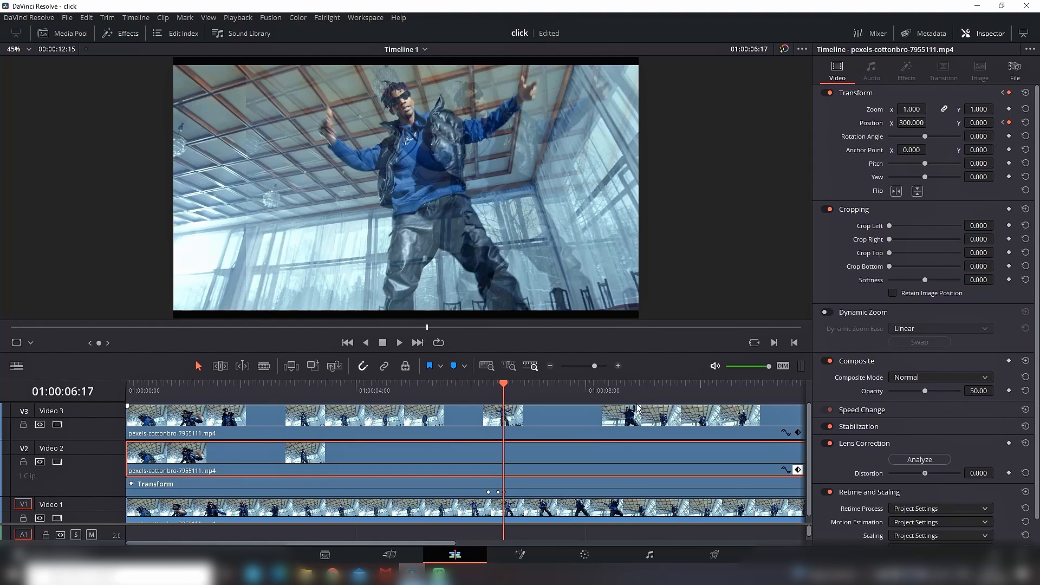
Step: Set the Video 2 clip's Position X back to 0 at 01:00:06:22
key(Right)
key(Right)
key(Right)
key(Right)
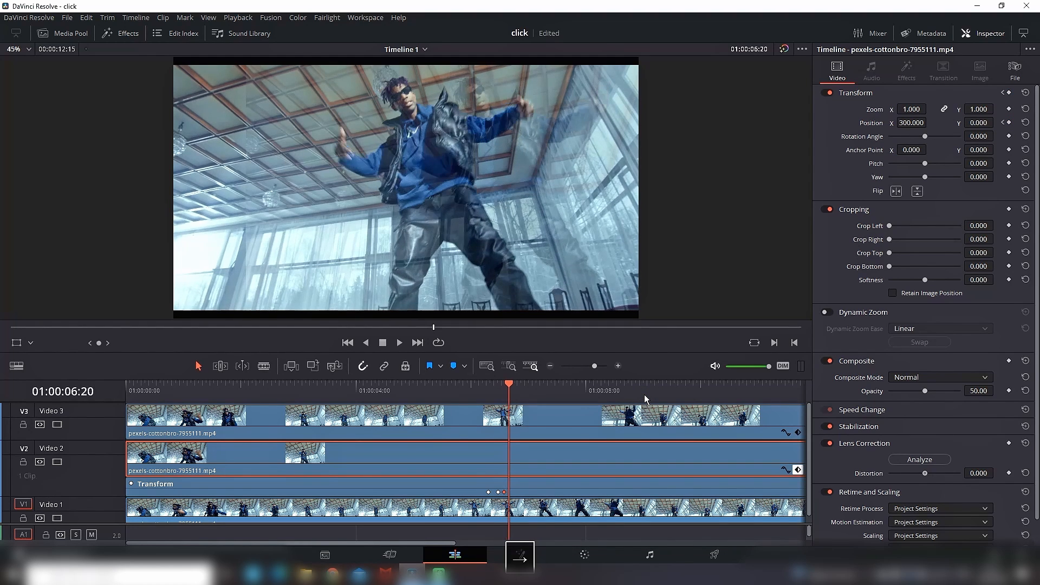
click(913, 124)
text(0)
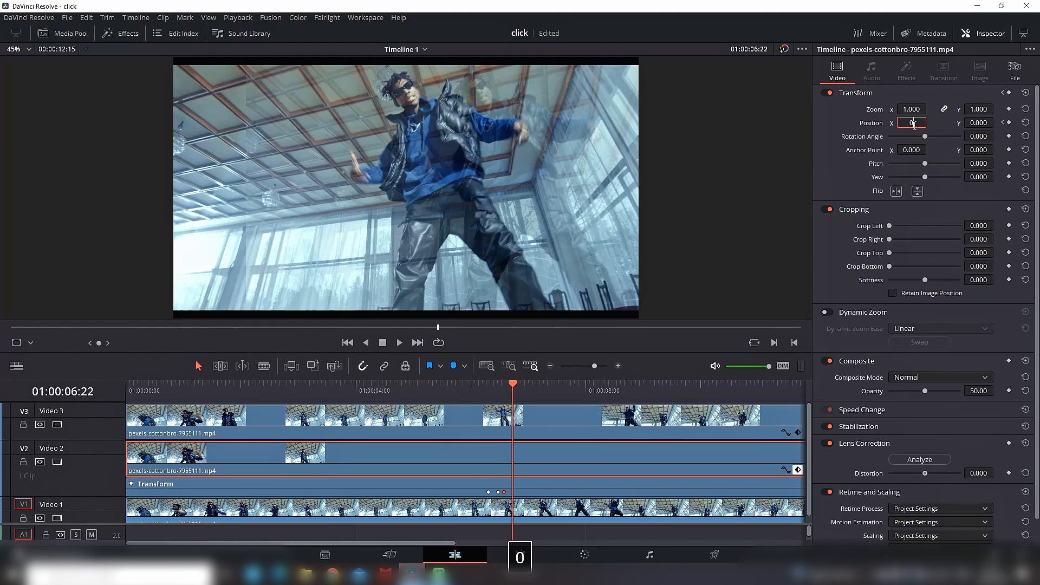
key(Return)
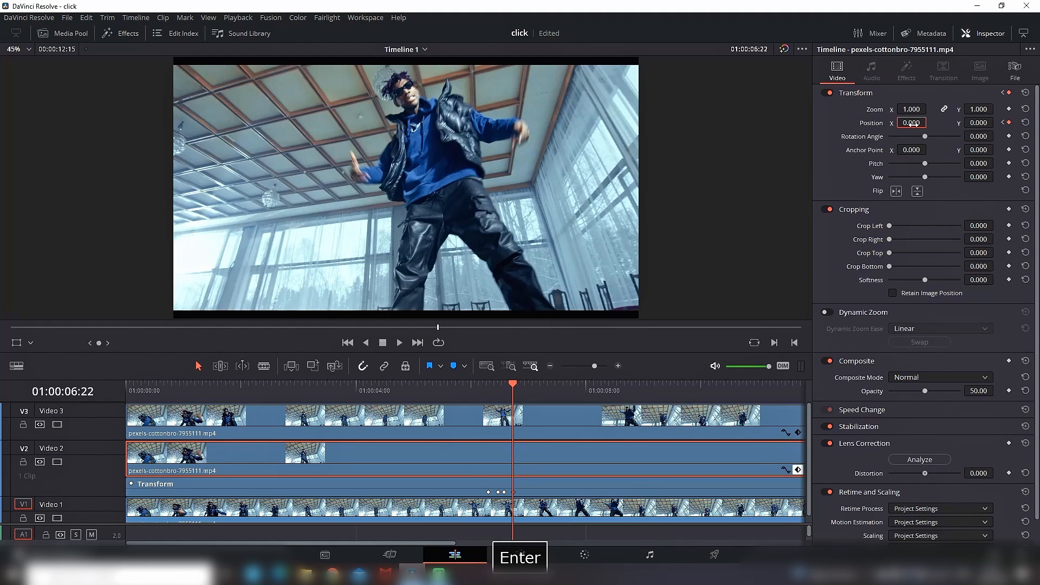
Step: Play the timeline from before the keyframes to preview the Video 2 clip's sideways movement
click(442, 393)
click(400, 343)
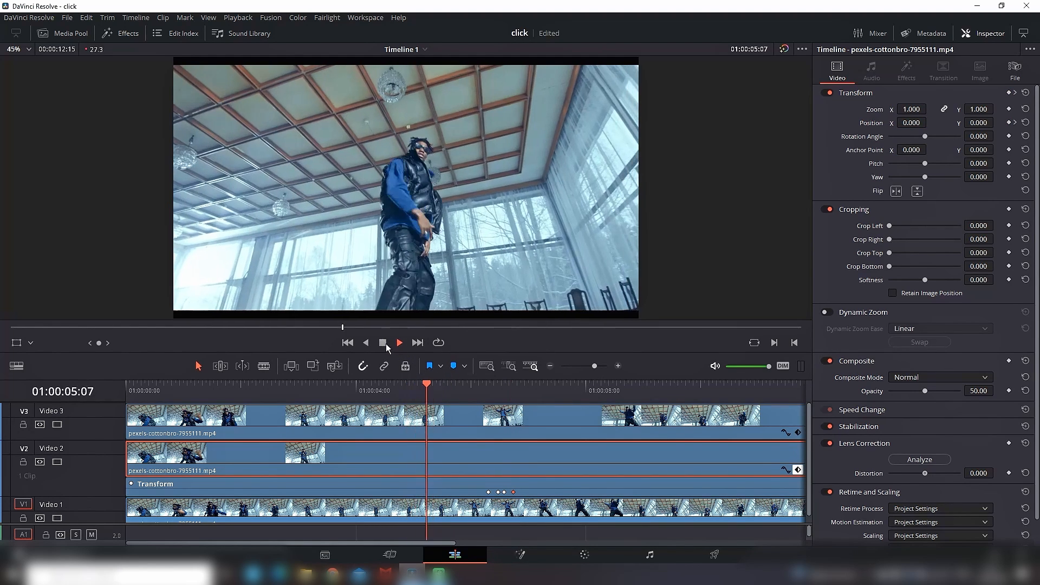
click(384, 342)
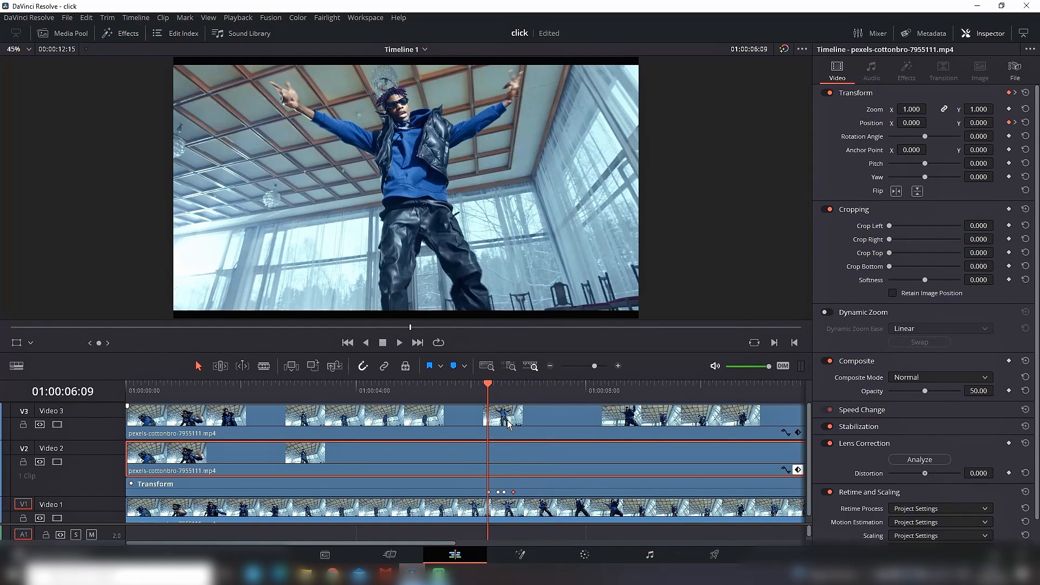
Step: Keyframe the Video 3 clip's Position at 01:00:06:09 and set its Position X to -300 at 01:00:06:14
click(507, 421)
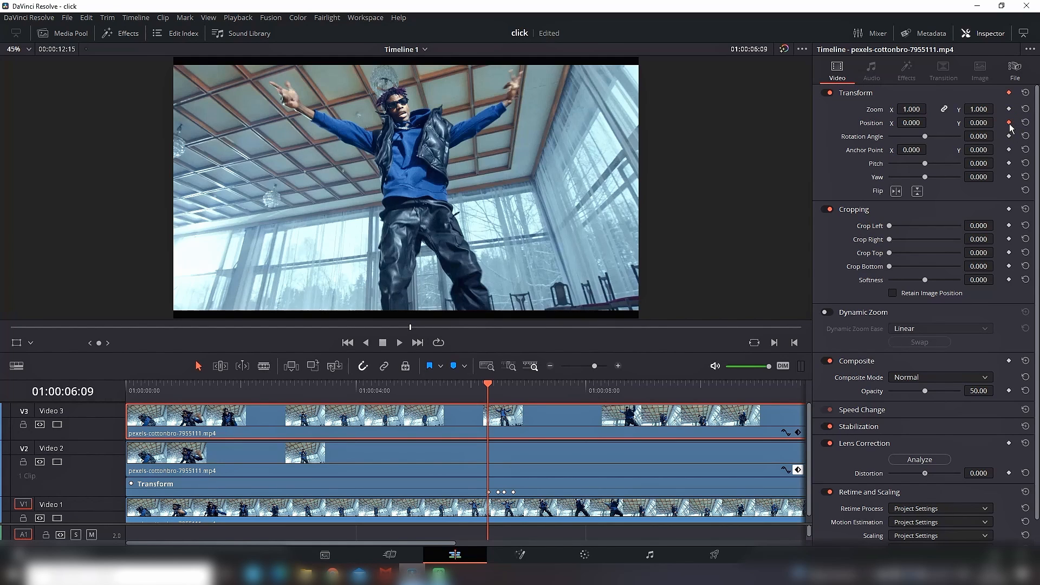
click(798, 432)
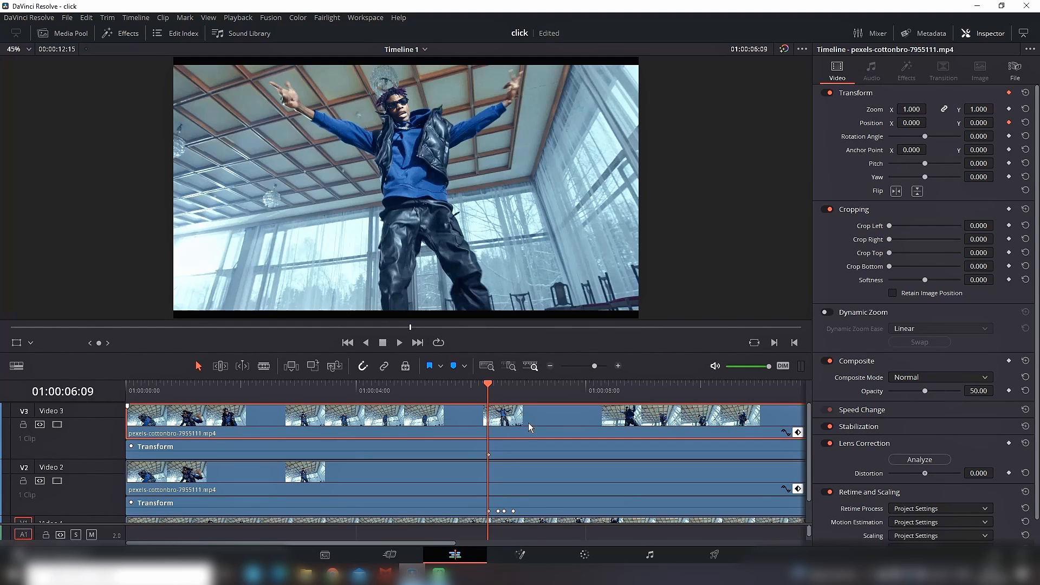
click(497, 385)
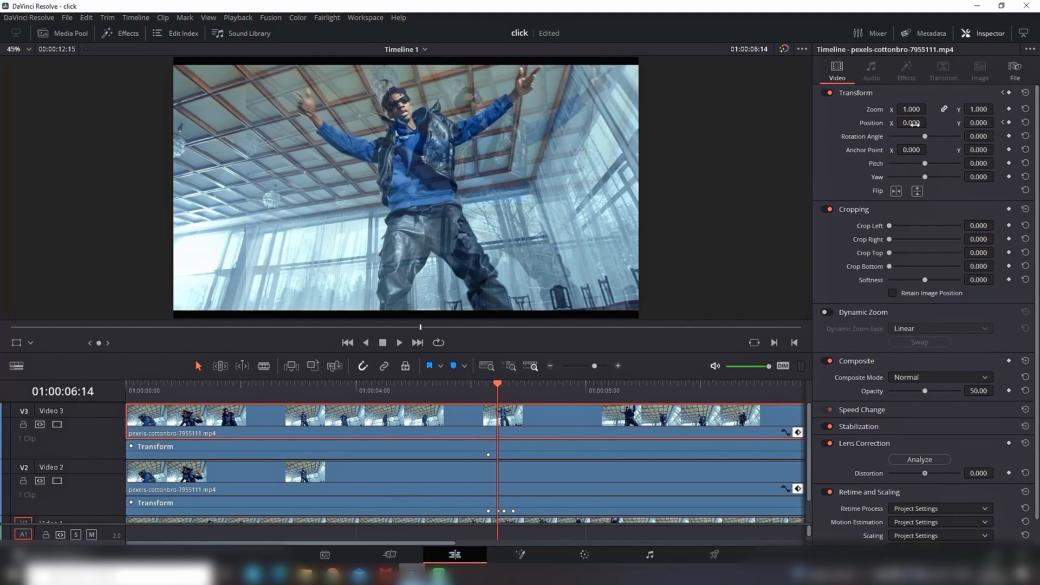
drag(914, 124, 929, 123)
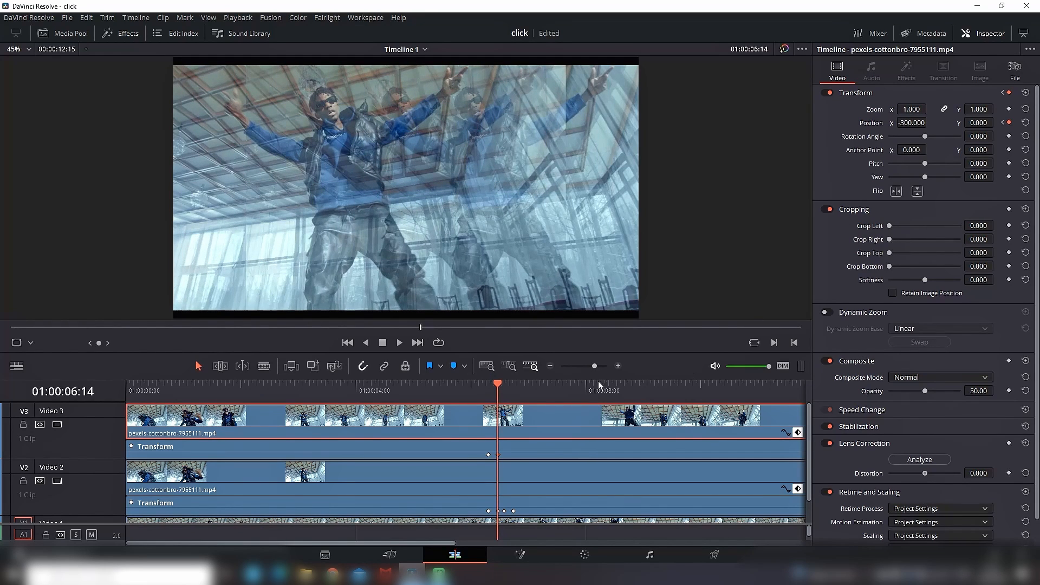
Step: Hold the Video 3 clip's offset with a Position keyframe at 01:00:06:17 and set Position X to 0 at 01:00:06:22
click(505, 392)
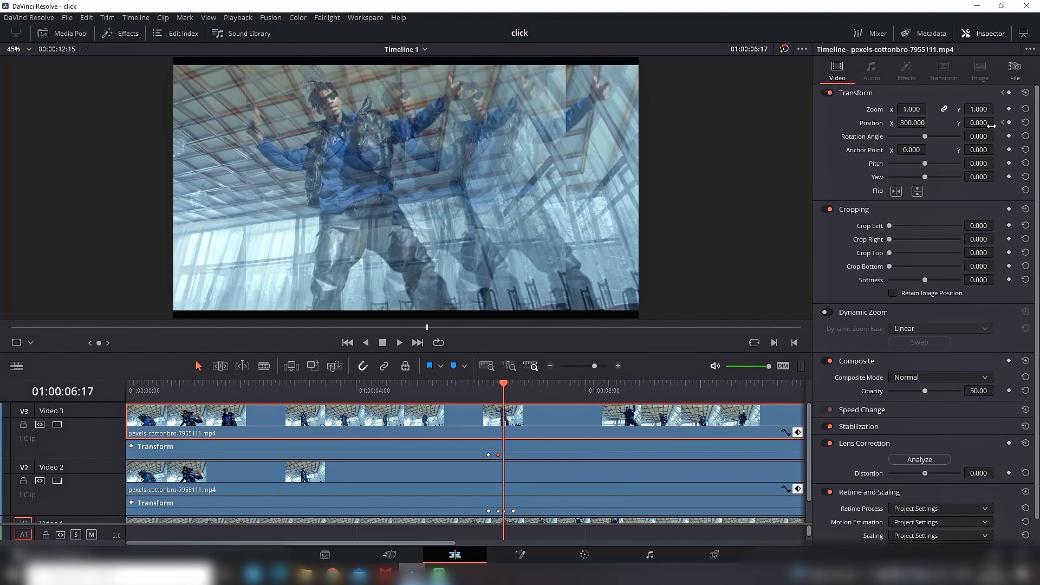
click(1009, 123)
click(513, 391)
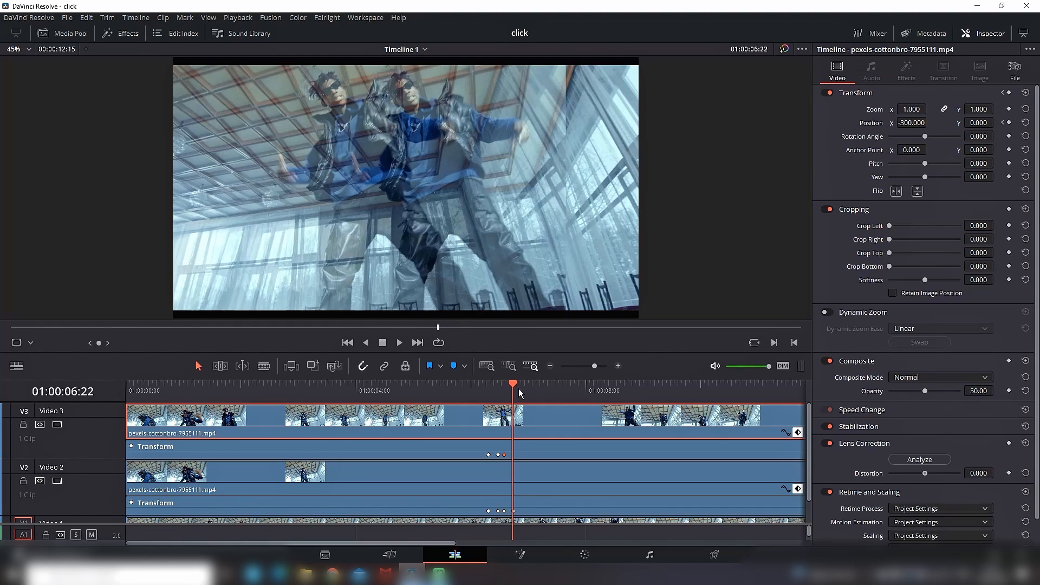
drag(911, 123, 912, 123)
double_click(912, 123)
text(0)
key(Return)
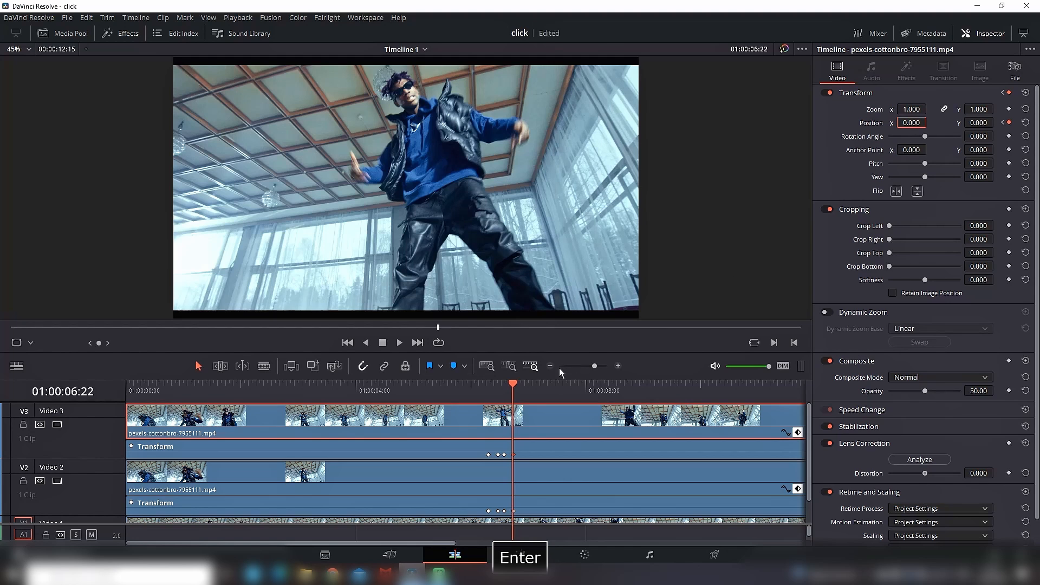
Step: Play the section around the keyframes to preview both copies splitting away from the dancer
click(401, 390)
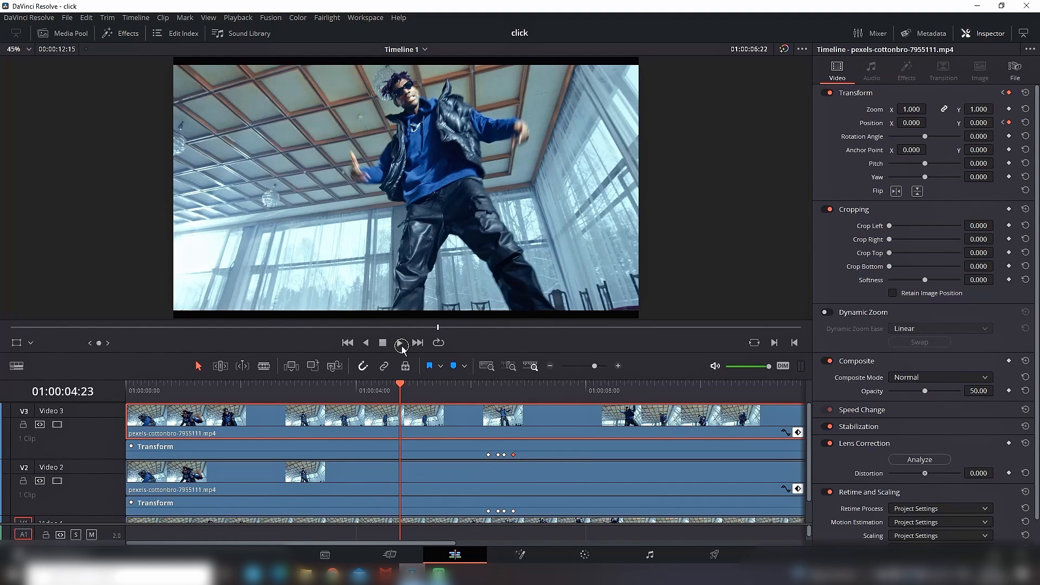
click(399, 342)
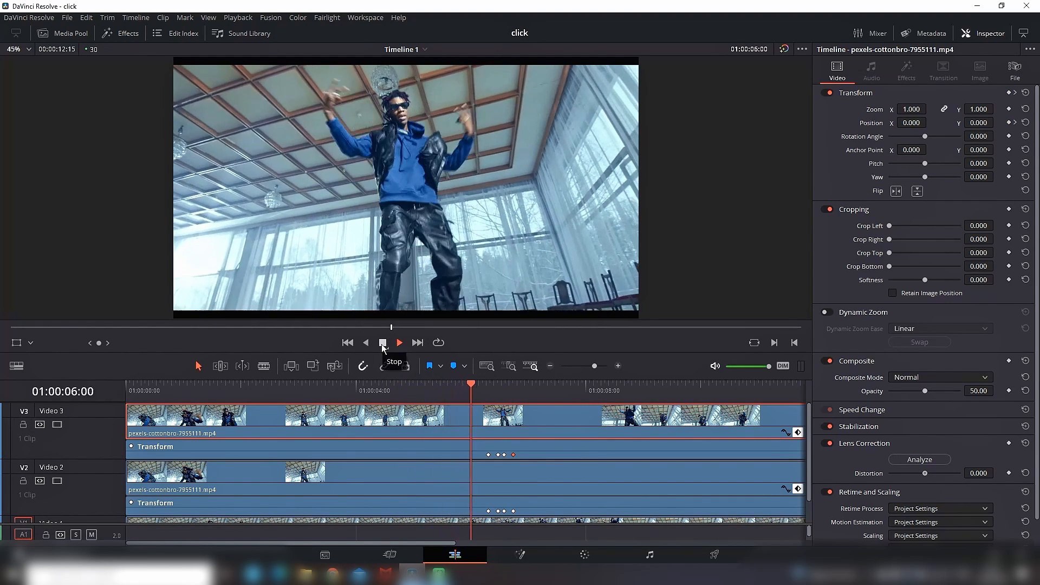
click(383, 344)
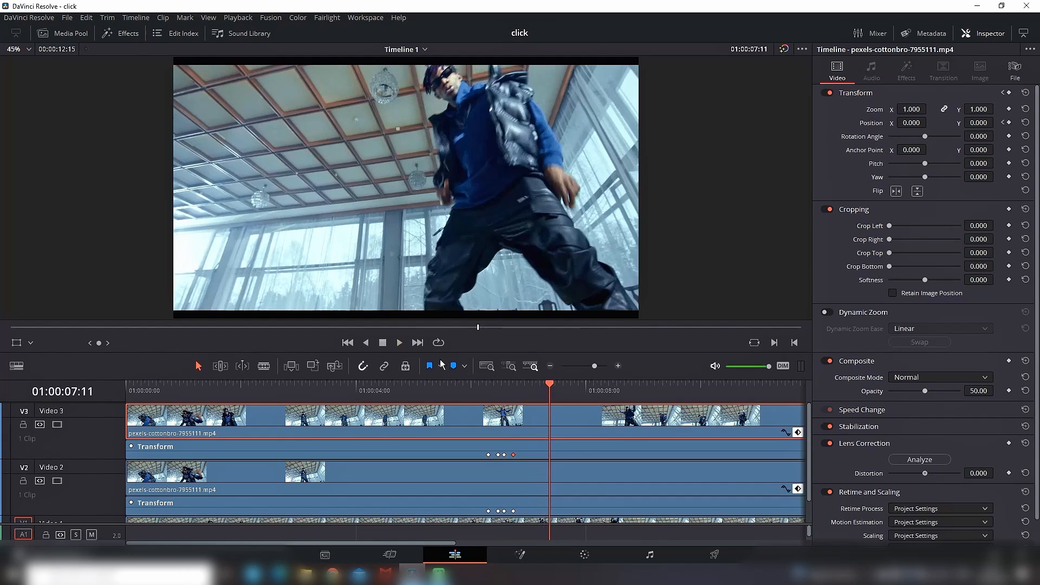
Step: Open the Video 2 clip's Position X curve at 01:00:06:09 and hide the Inspector
click(488, 396)
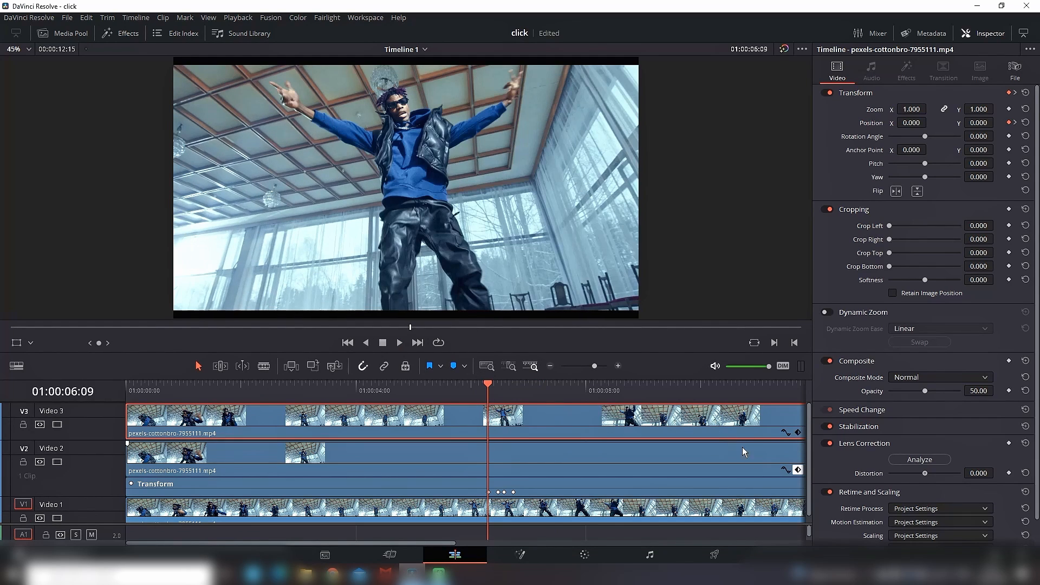
click(788, 471)
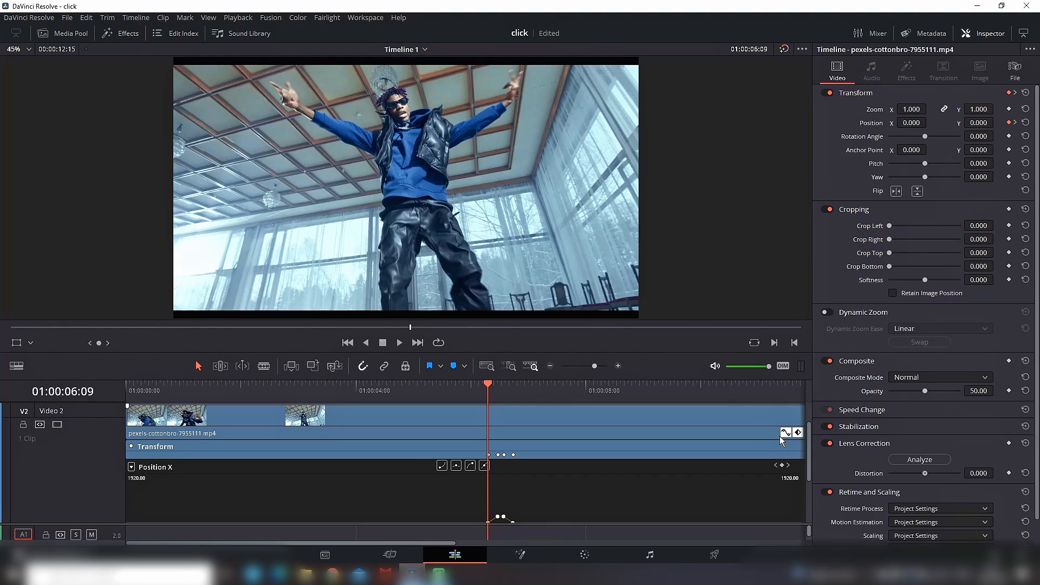
click(983, 33)
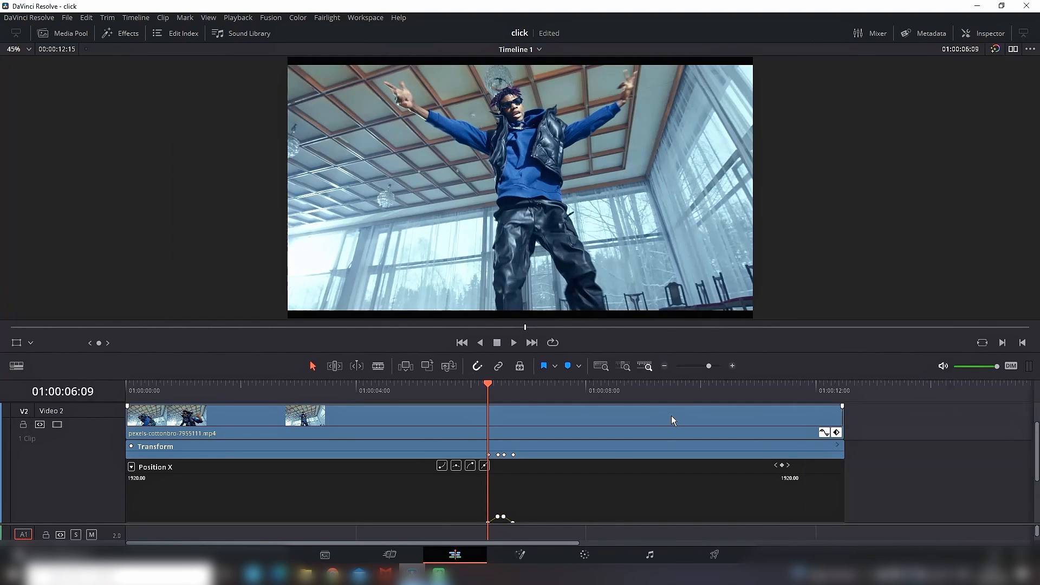
Step: Smooth the Video 2 clip's Position X curve by applying eased interpolation to its four keyframes
scroll(639, 435, down, 3)
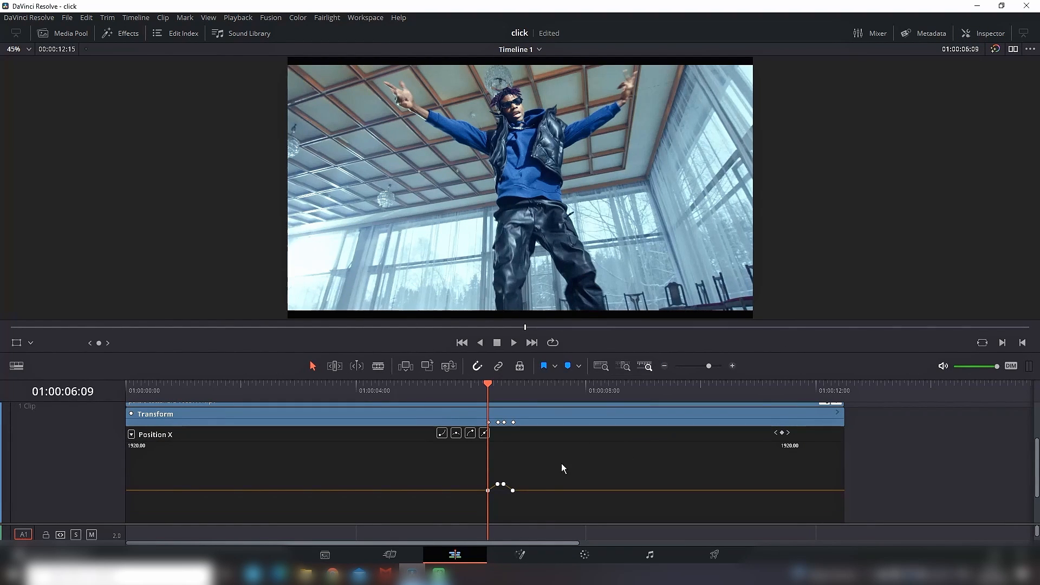
mouse_move(498, 484)
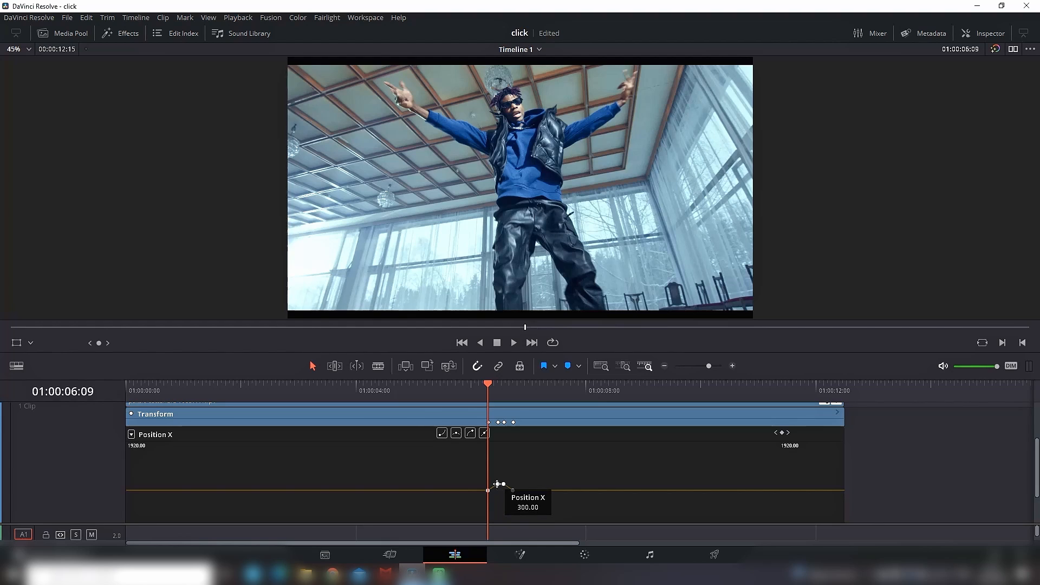
click(497, 484)
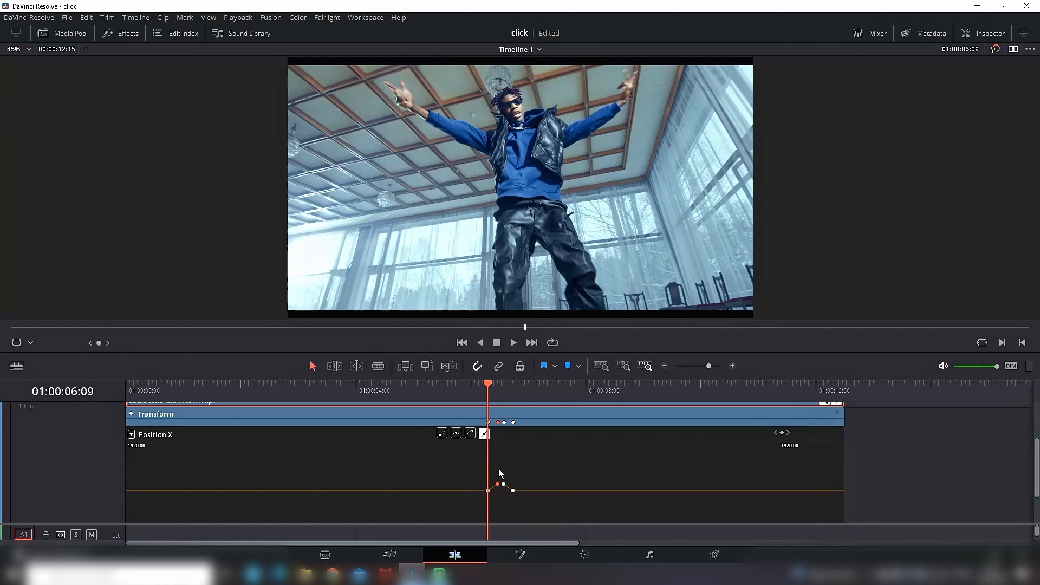
click(457, 434)
click(504, 484)
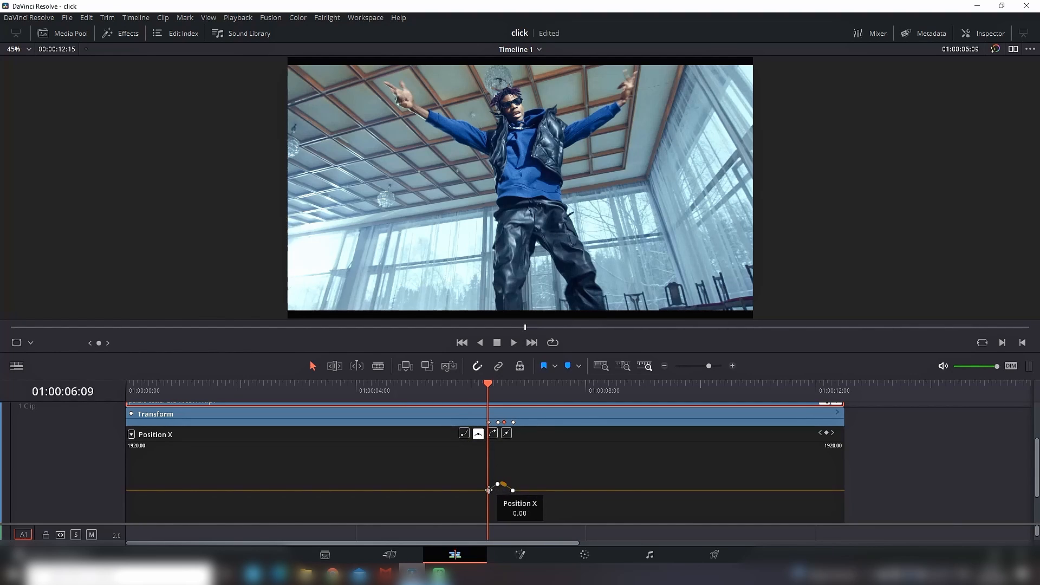
click(488, 490)
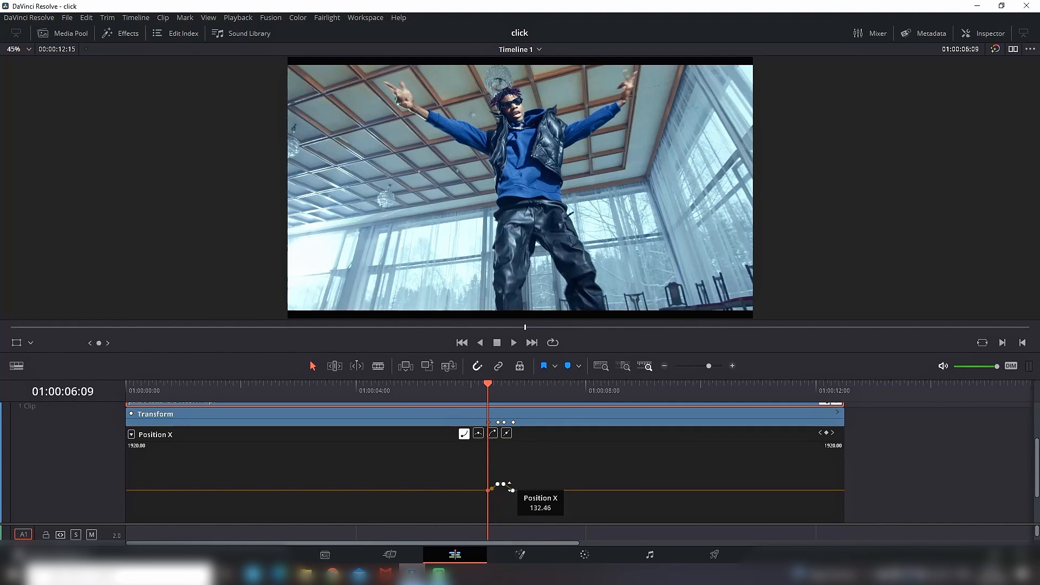
click(513, 491)
click(479, 434)
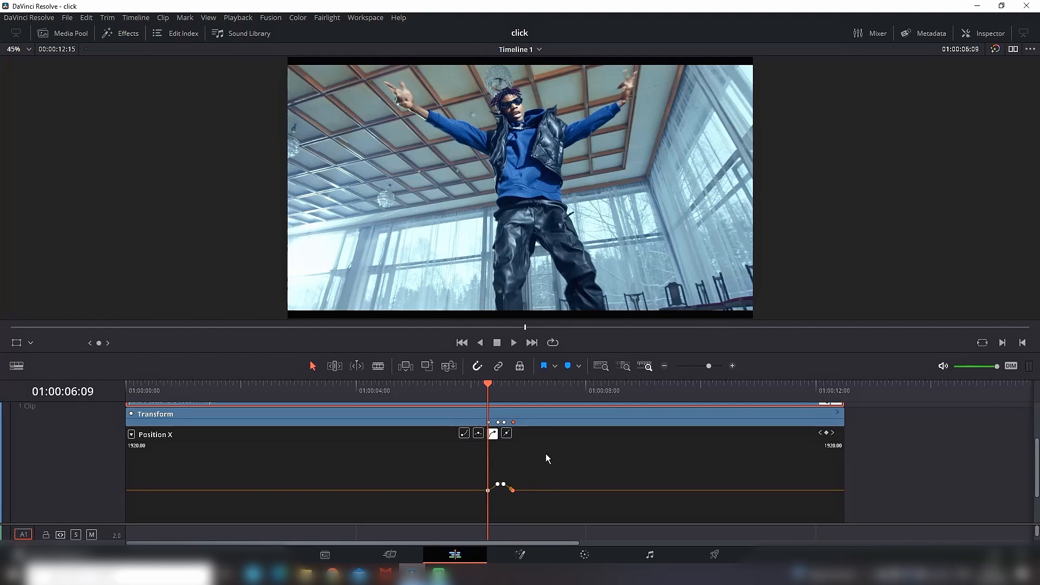
Step: Apply eased interpolation to the Video 3 clip's Position X keyframes and hide the curve editors
scroll(553, 460, up, 2)
scroll(769, 449, down, 1)
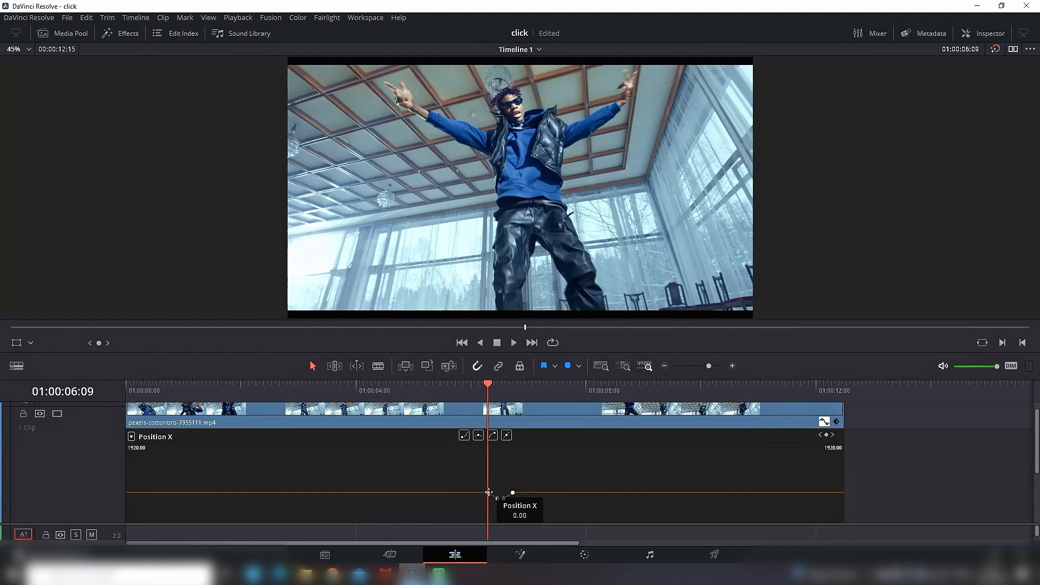
click(499, 498)
click(504, 499)
click(479, 437)
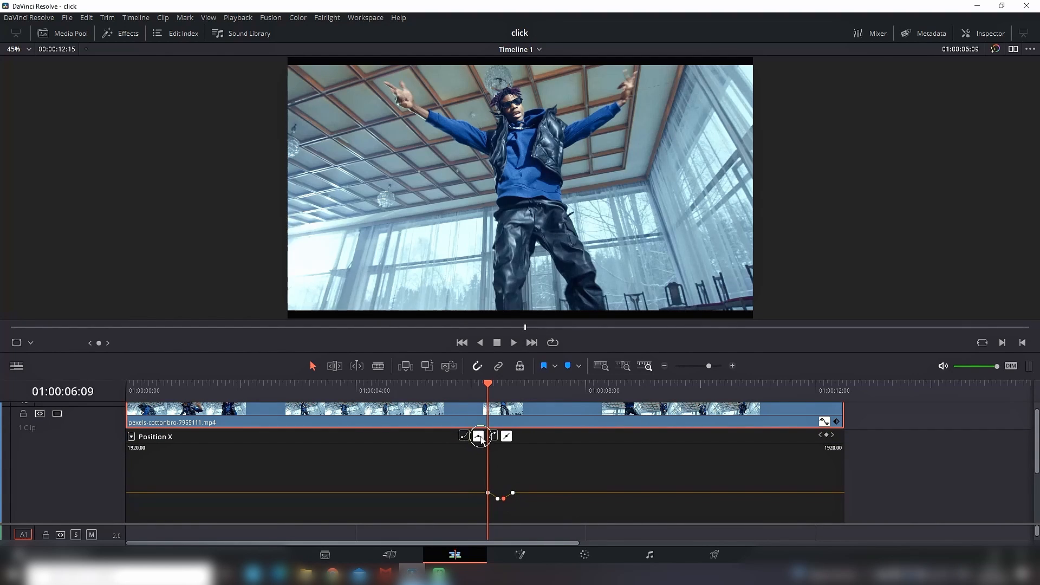
click(514, 492)
click(479, 437)
click(548, 474)
click(824, 423)
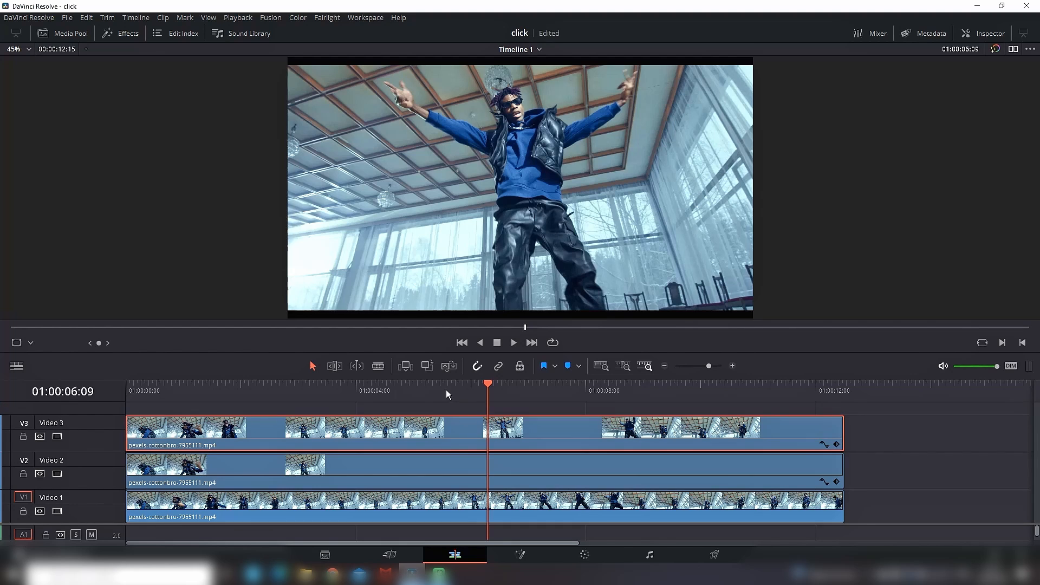
Step: Play the section around the keyframes to check the smoothed split-clone motion
click(446, 389)
click(513, 343)
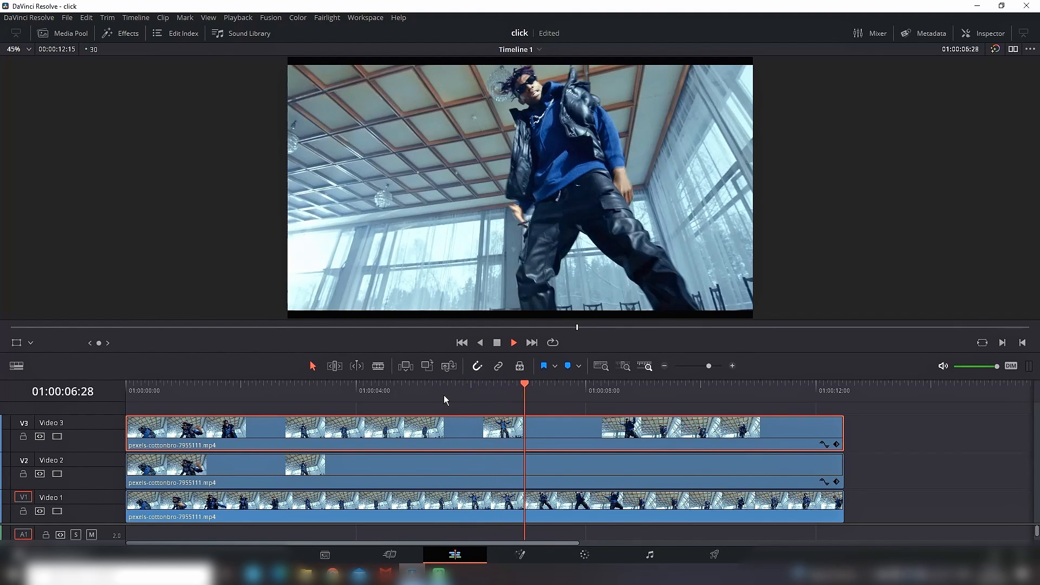
click(422, 390)
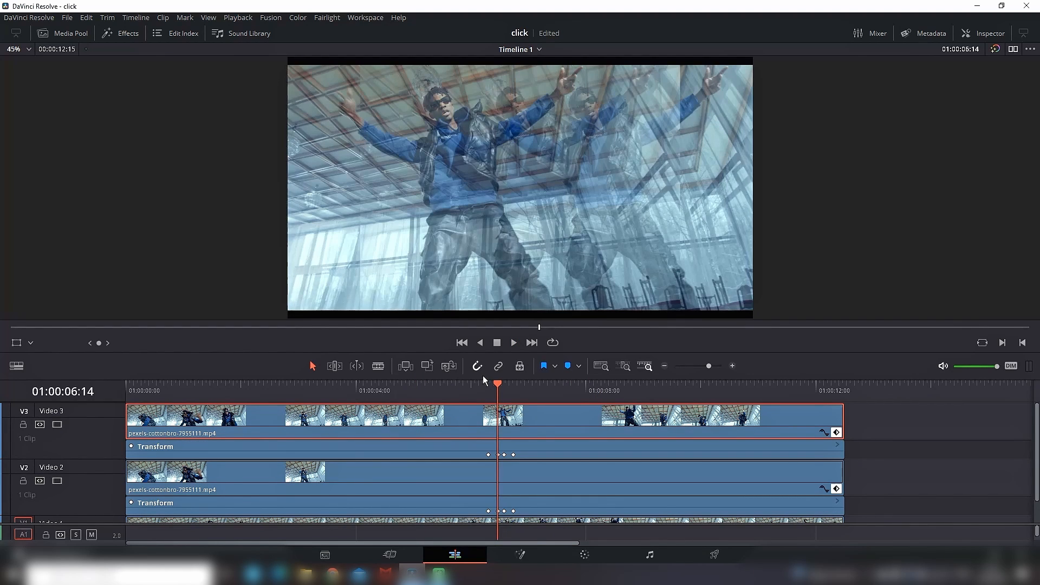
Step: Select the Video 2 and Video 3 clips together and set their Opacity to 35
drag(869, 424, 825, 472)
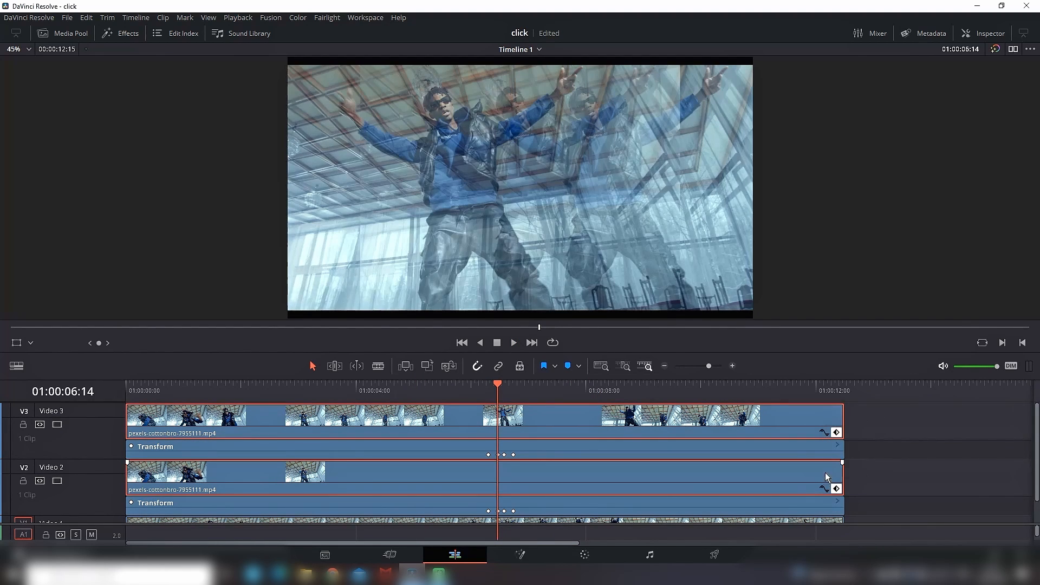
click(979, 33)
click(978, 391)
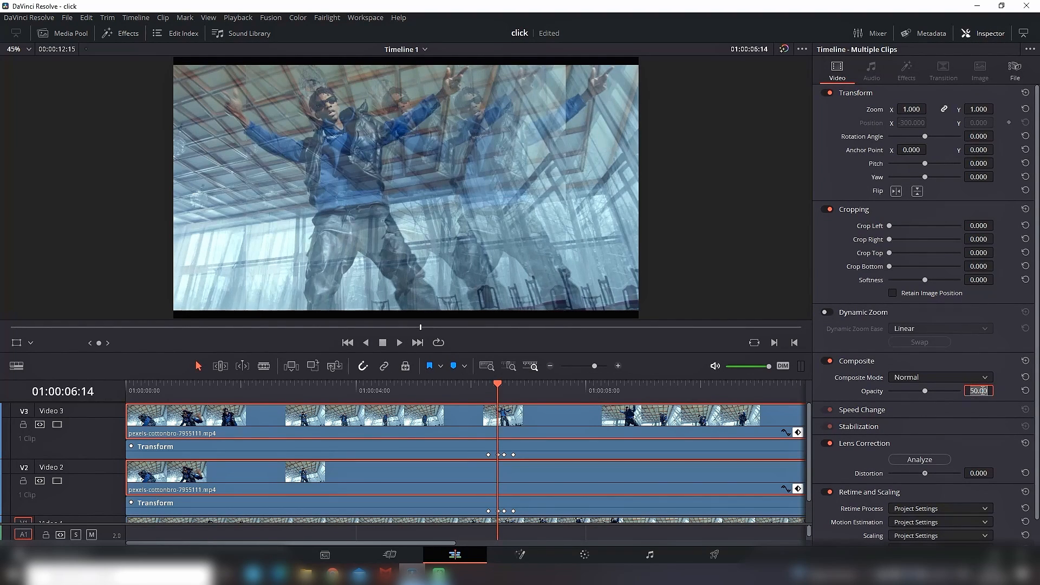
text(35)
key(Return)
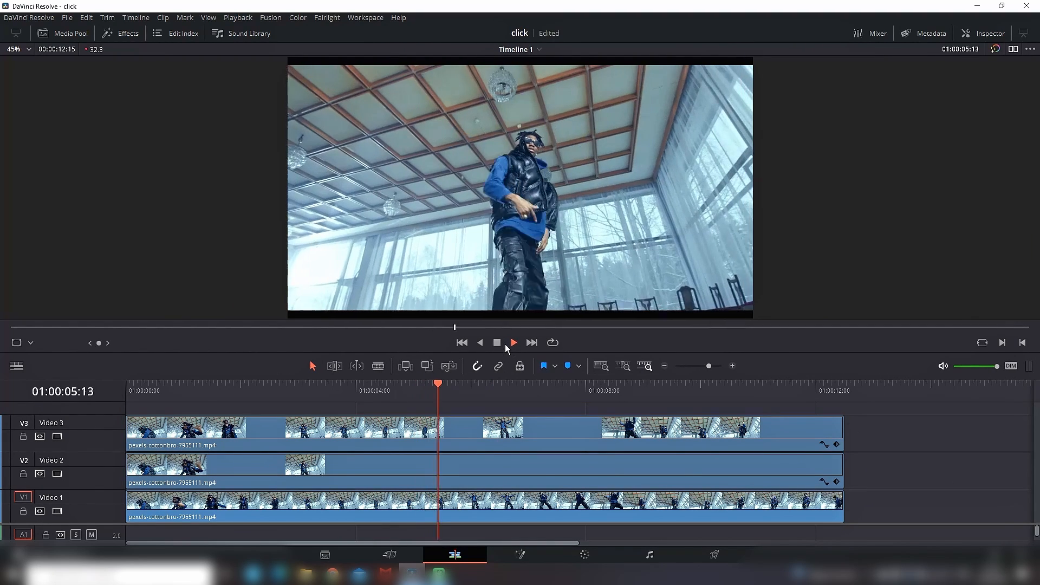
Step: Preview the clone effect with the lowered opacity and park the playhead at 01:00:06:19
click(497, 343)
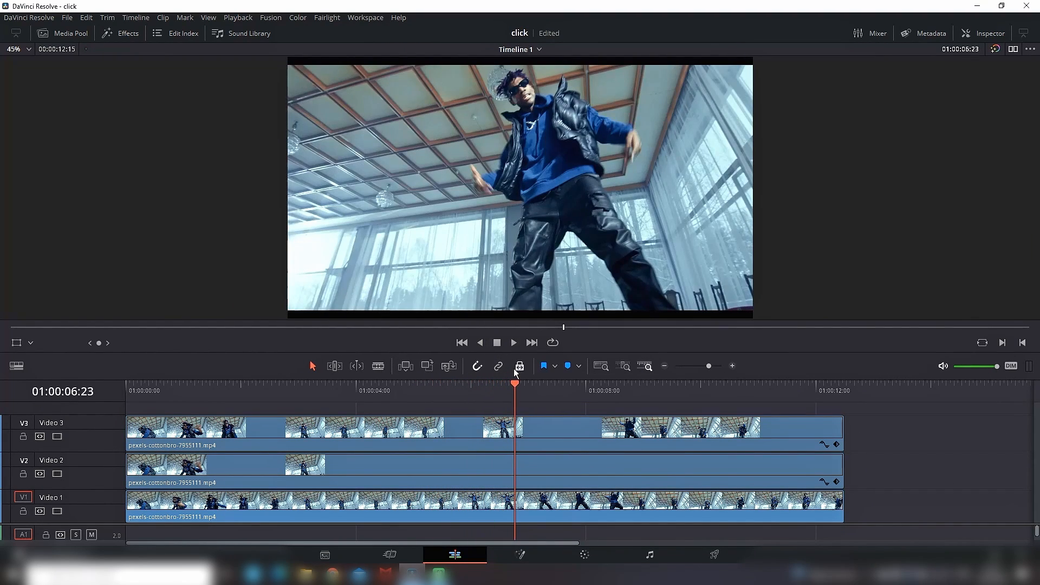
click(511, 385)
drag(511, 386, 509, 388)
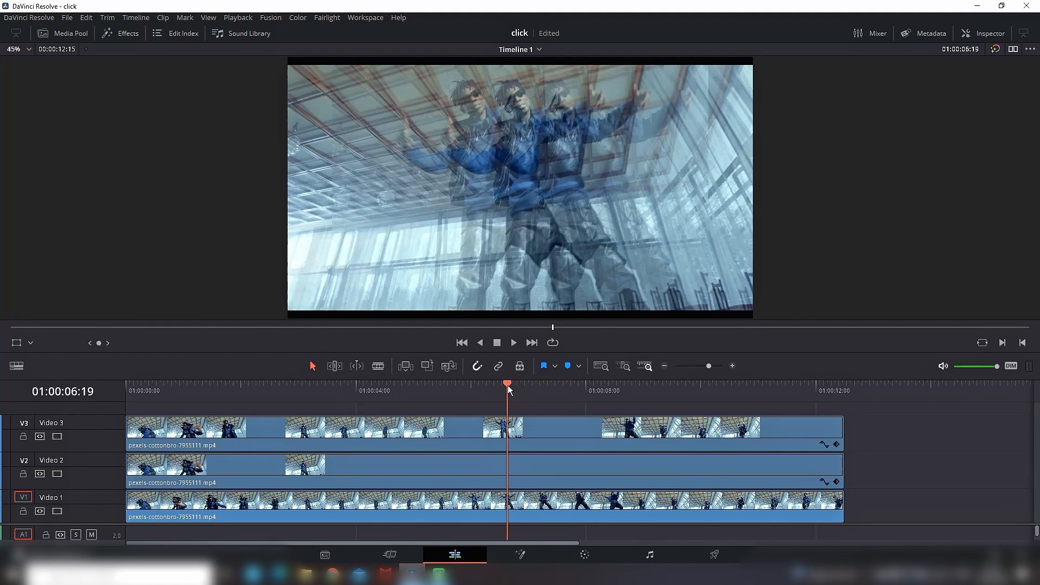
Step: On the Color page, add a circle window to the Video 3 clip, enlarge it around the dancer and adjust its Soft 1 value
key(shift+6)
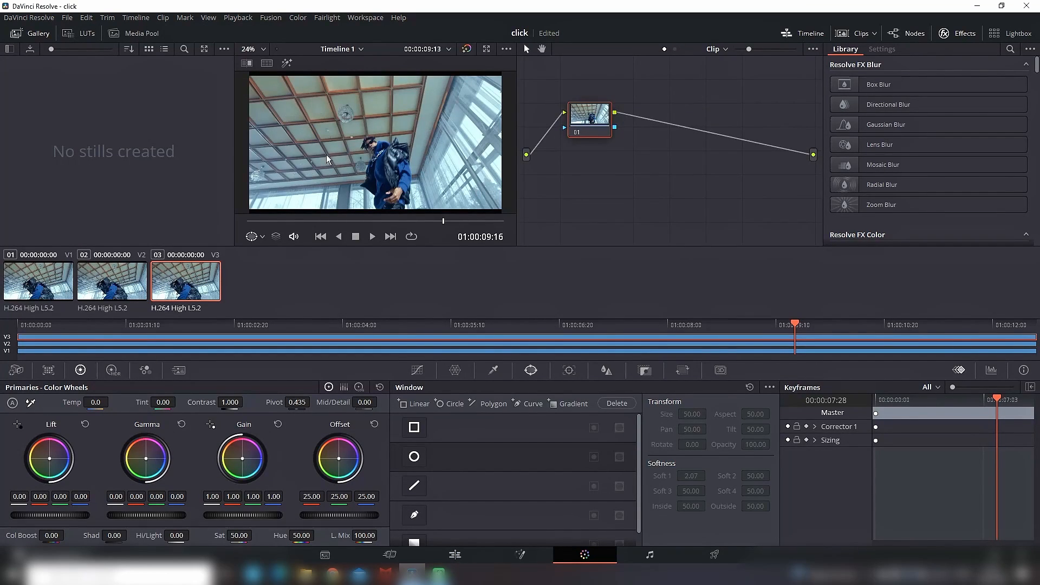
click(414, 458)
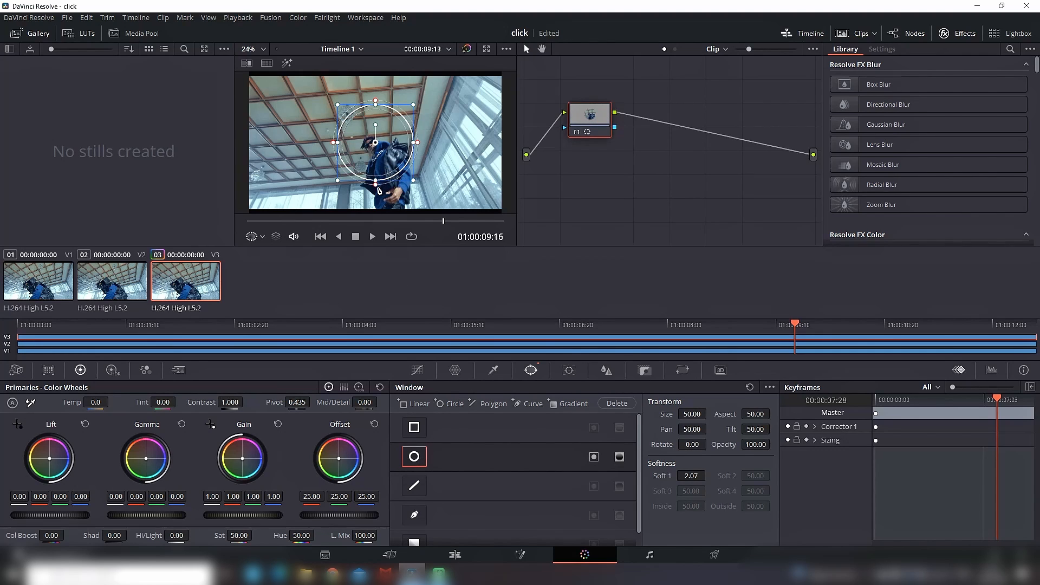
drag(376, 185, 375, 210)
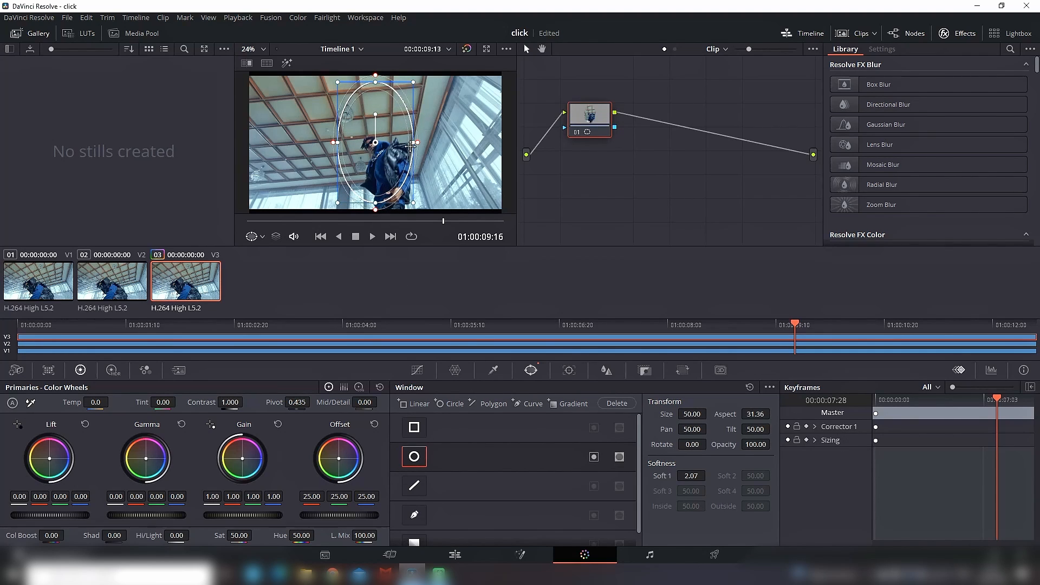
drag(412, 145, 432, 143)
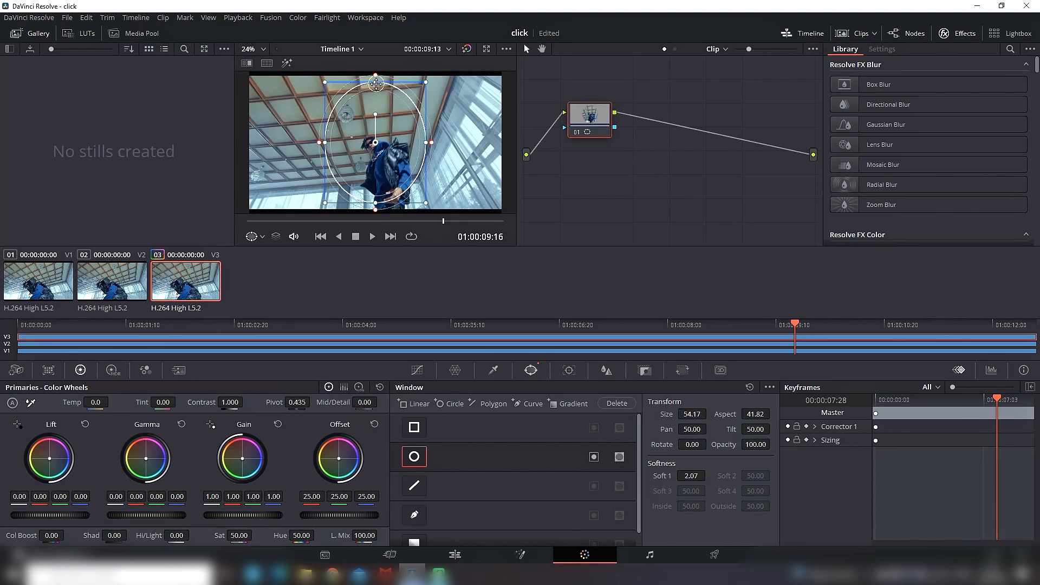
drag(376, 84, 376, 86)
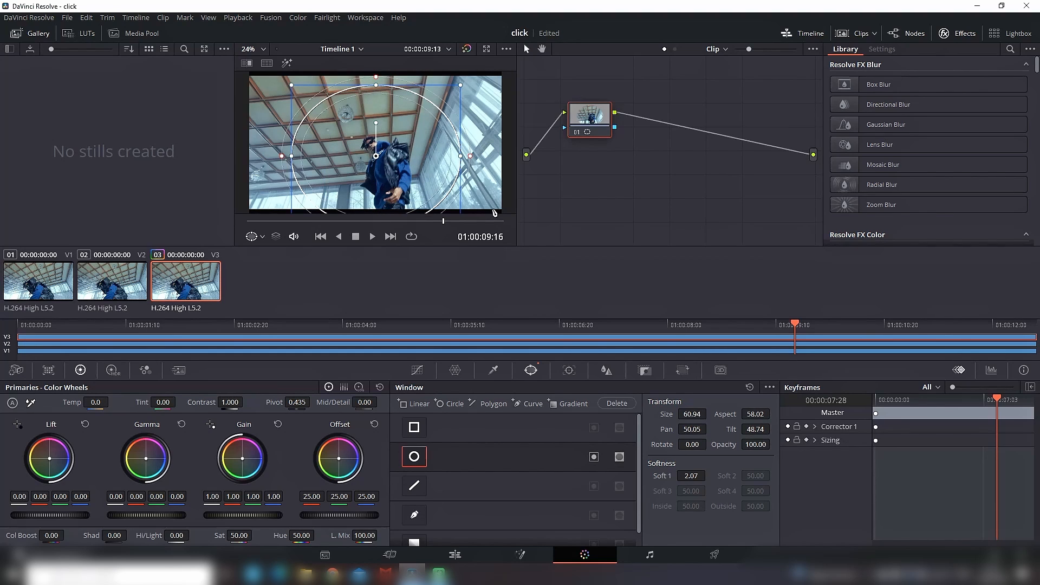
mouse_move(691, 476)
mouse_down()
mouse_move(711, 475)
mouse_move(691, 476)
mouse_up()
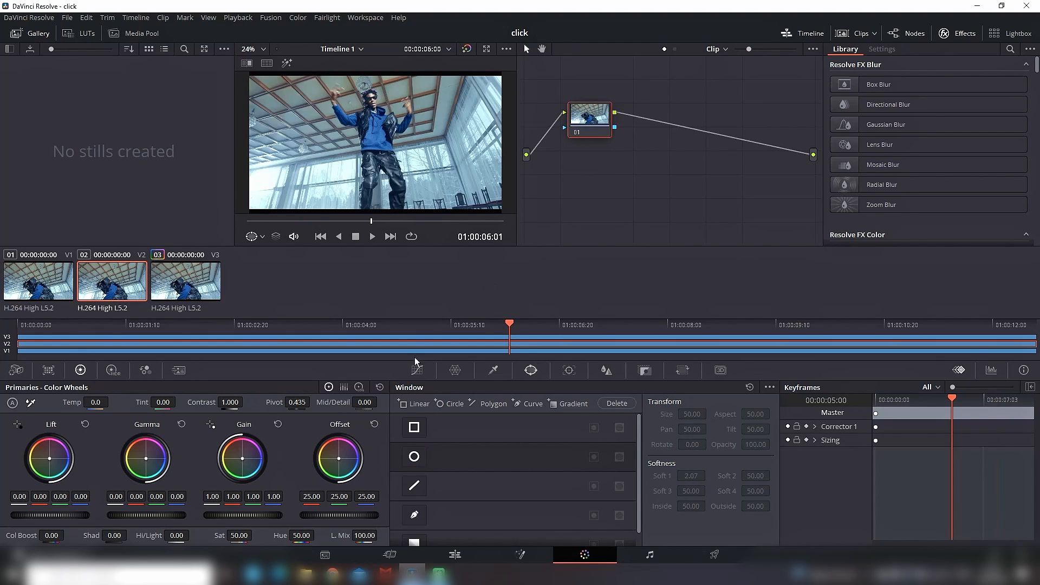
Step: Add a circle window to the Video 2 clip and stretch it vertically over the dancer
click(414, 457)
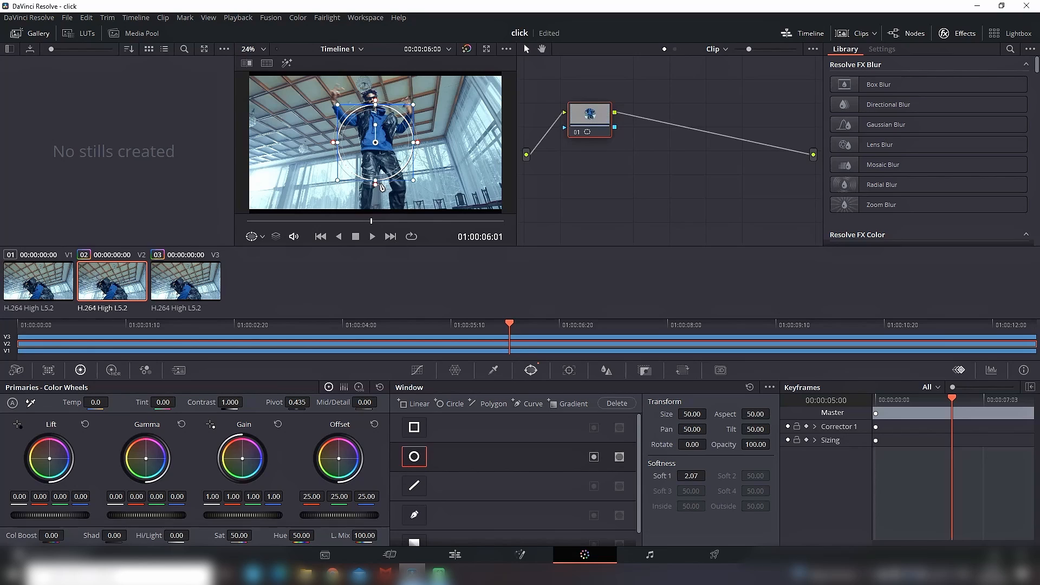
drag(376, 186, 376, 199)
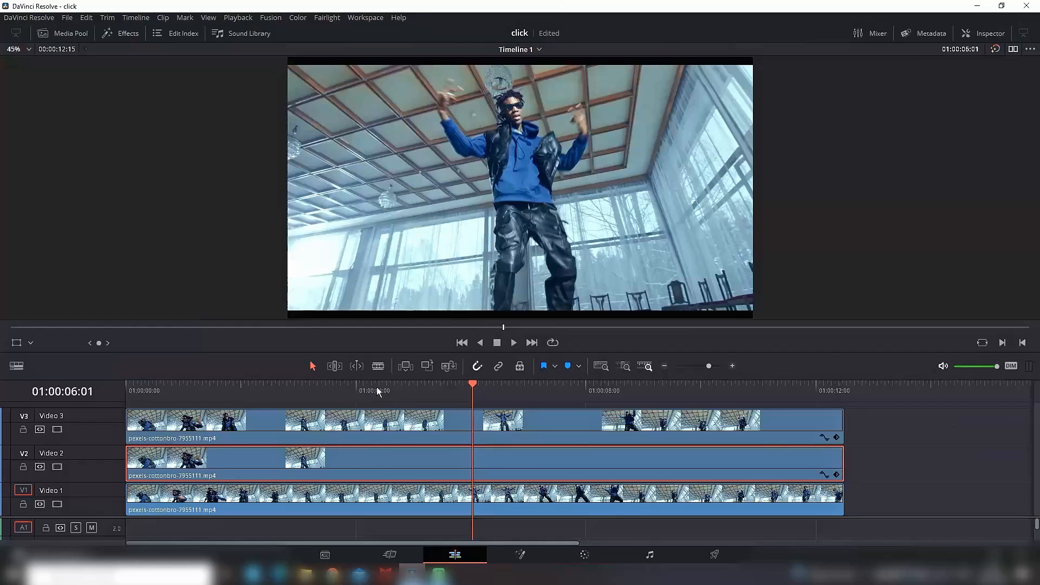
Step: Play the Edit page timeline from 01:00:04:11 to preview the masked clone effect
click(376, 387)
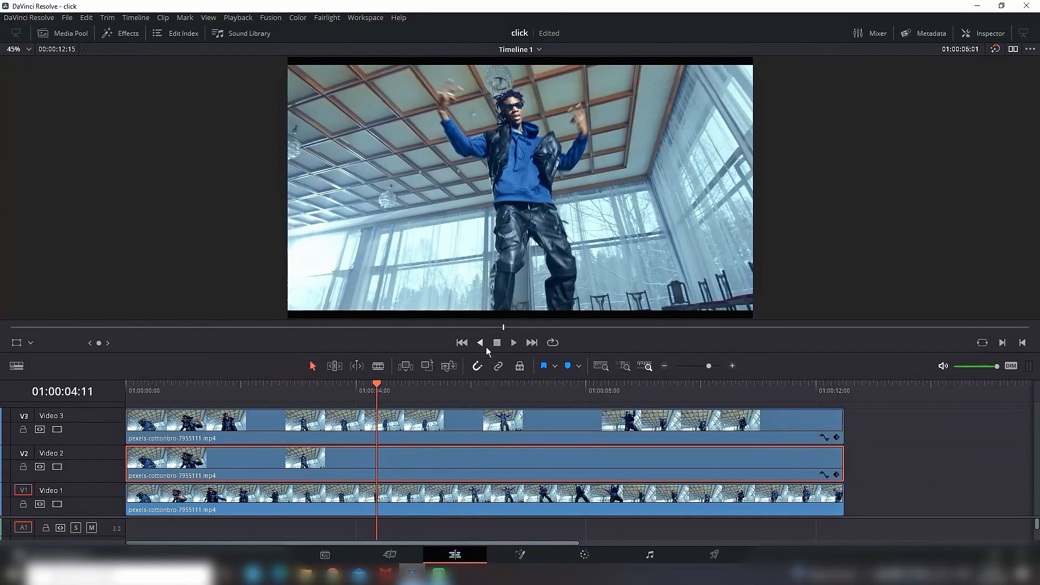
click(514, 343)
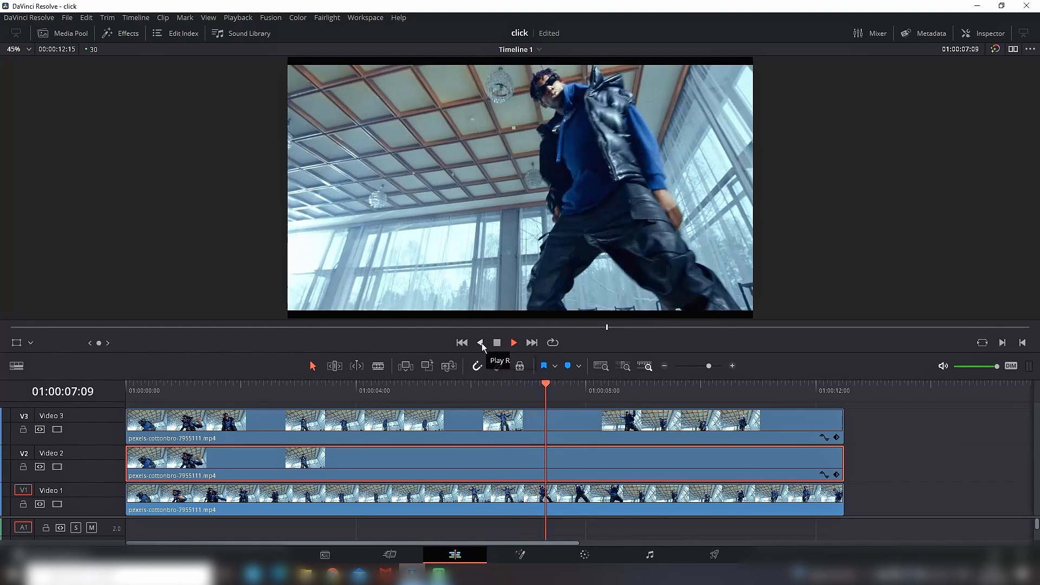
click(496, 344)
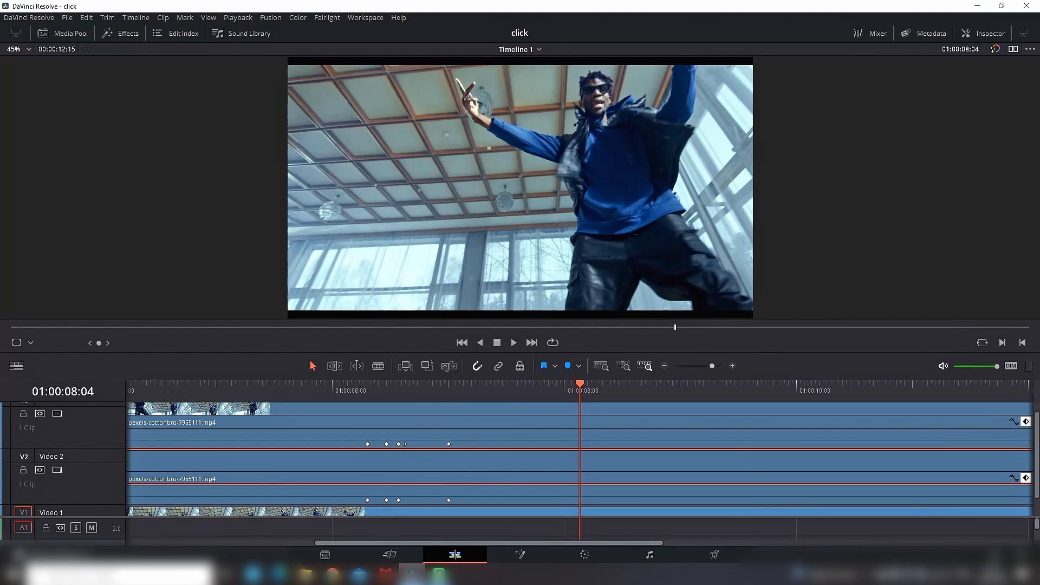
Step: Delay the third and second Transform keyframes by a few frames on both the Video 3 and Video 2 clips
drag(399, 444, 413, 444)
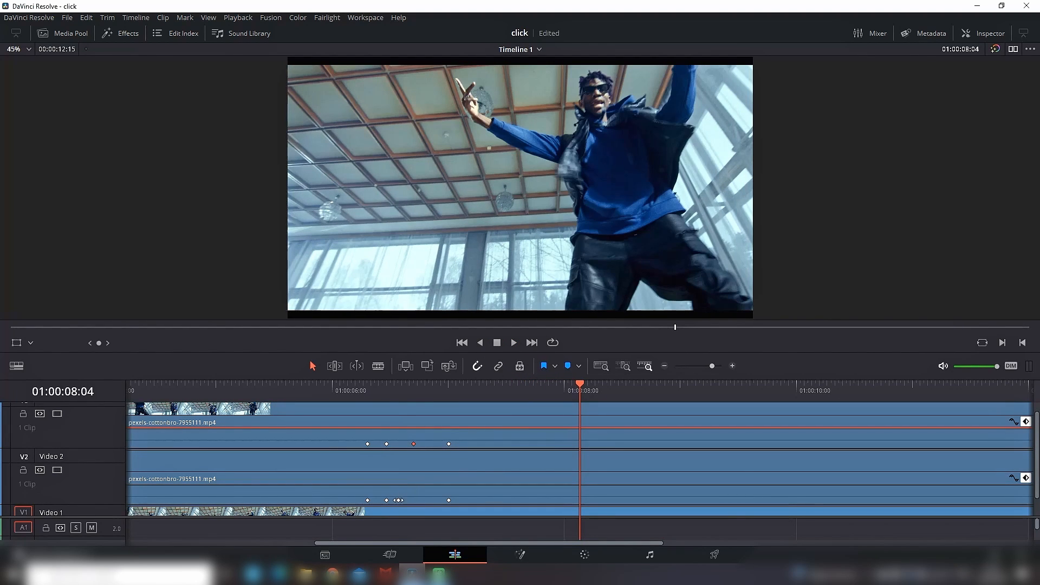
drag(400, 500, 414, 500)
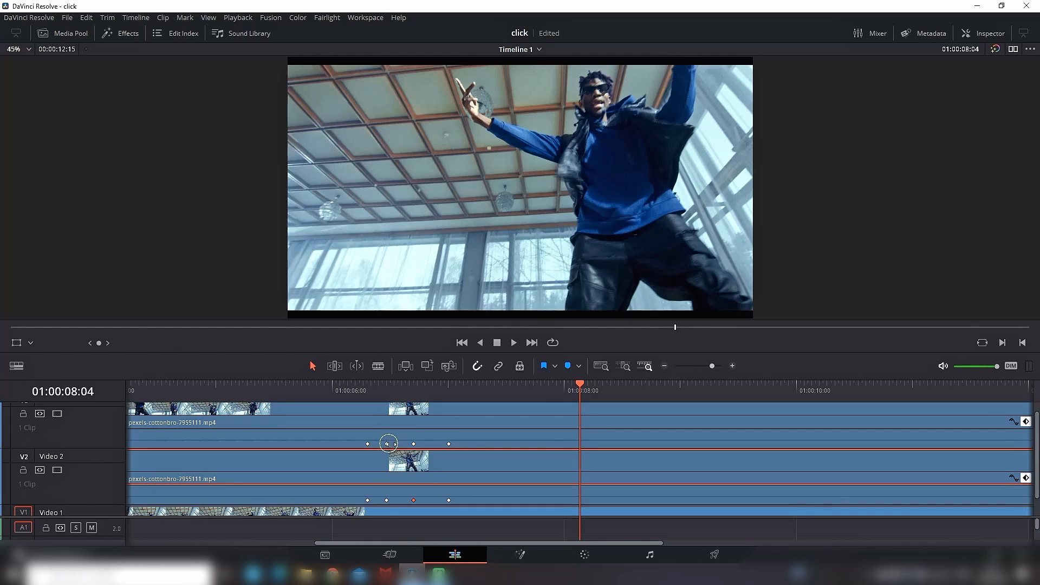
drag(388, 444, 399, 444)
drag(387, 501, 399, 500)
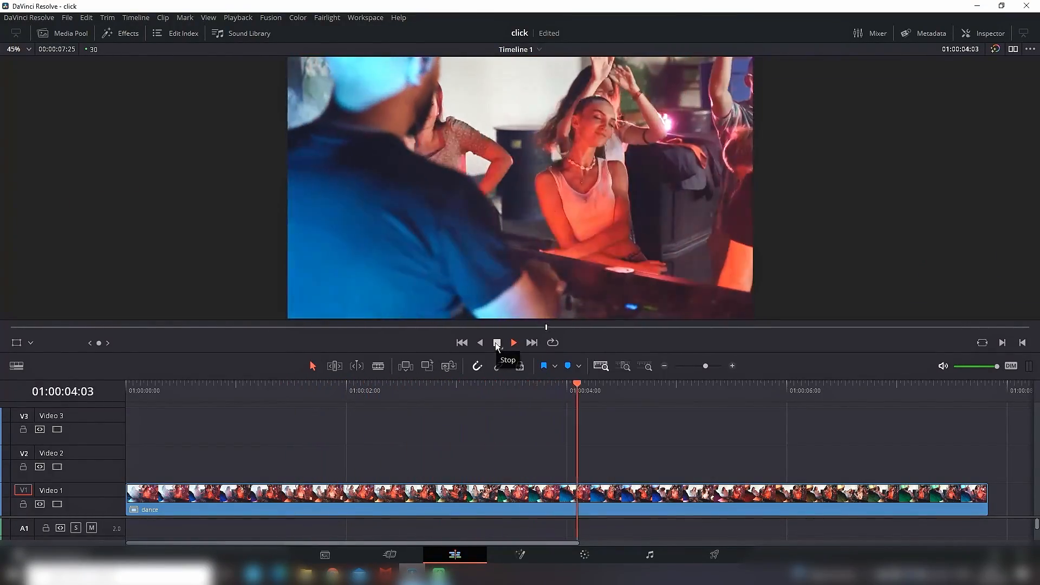
Step: Show the dance clip's retime controls and add a speed point at 01:00:03:18
click(497, 343)
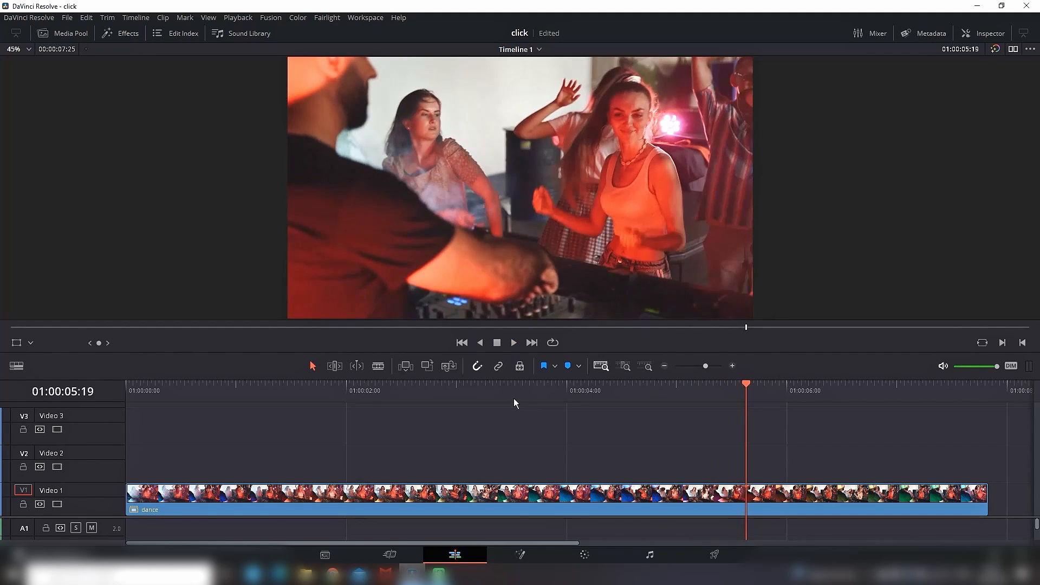
drag(499, 395, 523, 393)
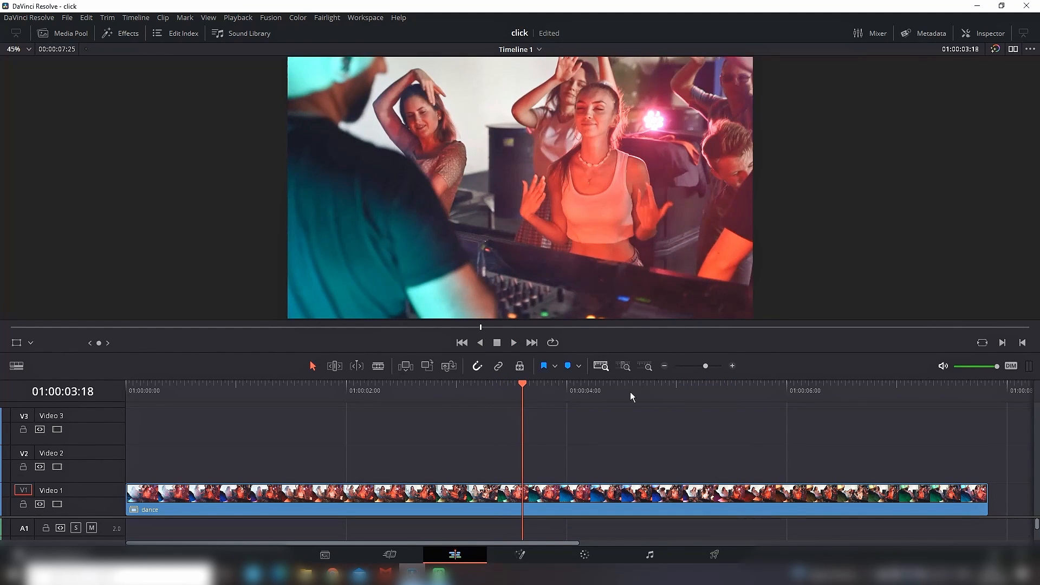
click(579, 495)
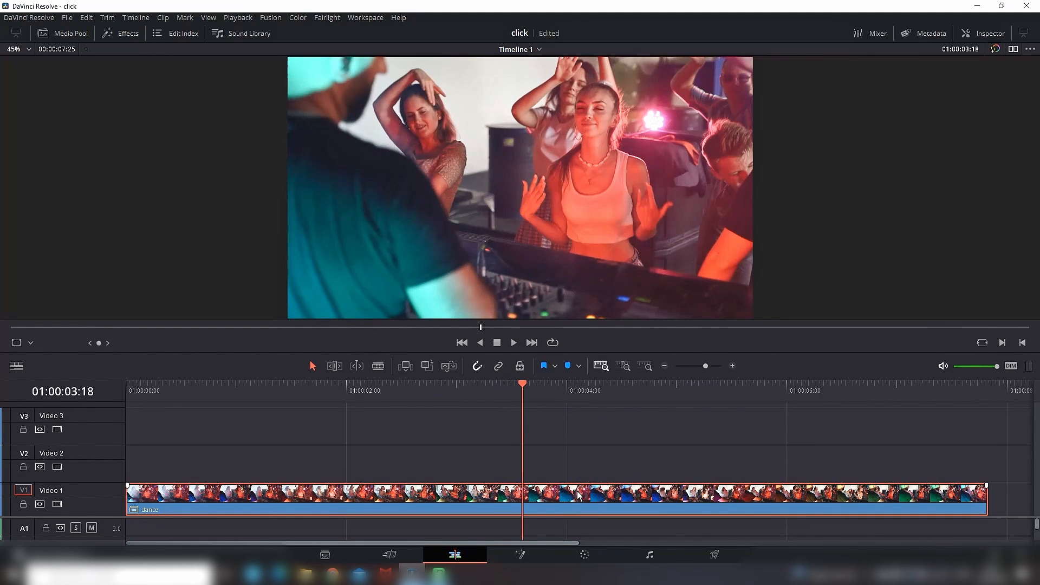
key(ctrl+r)
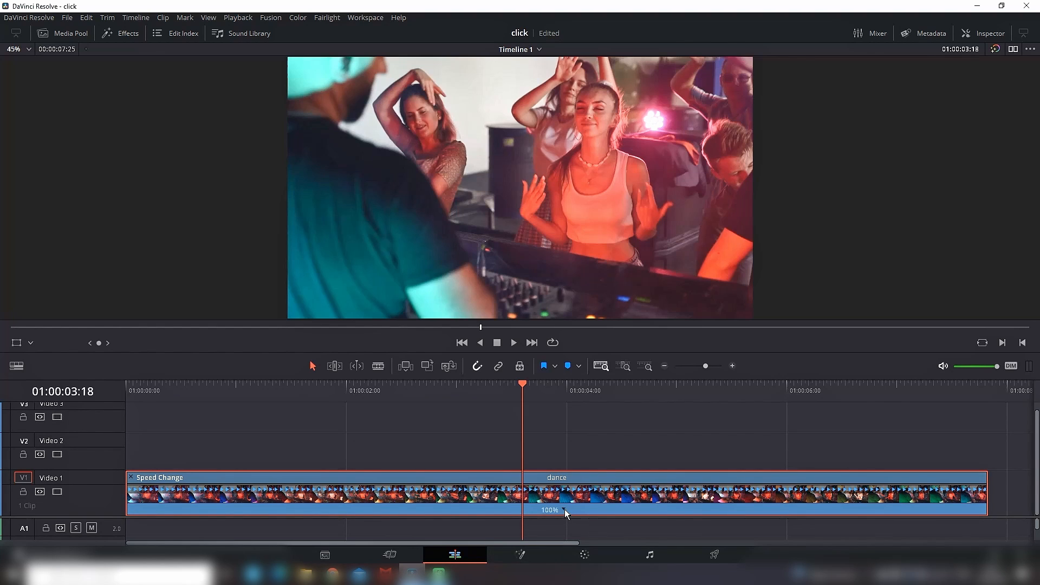
click(565, 510)
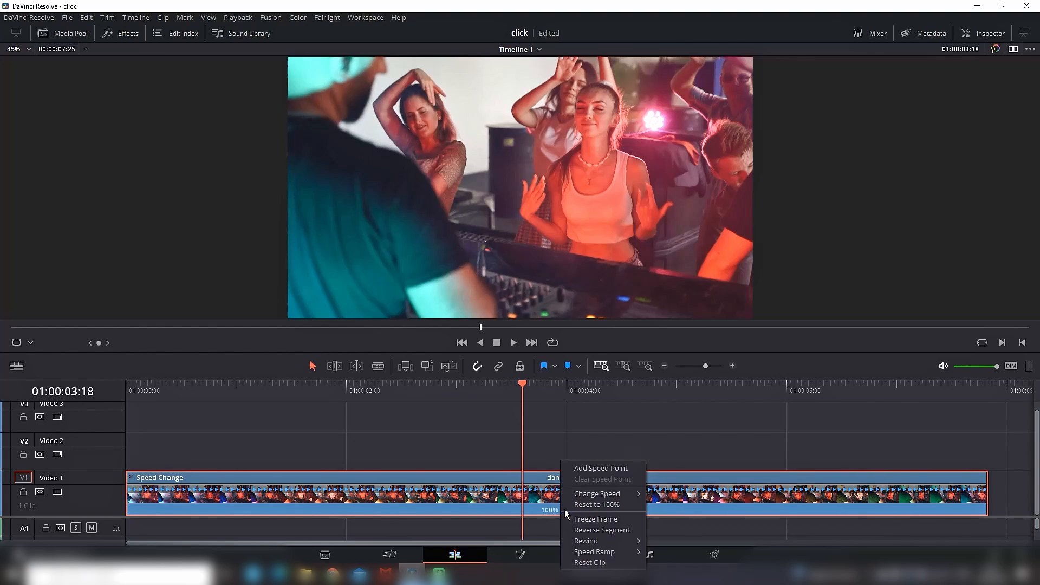
click(576, 469)
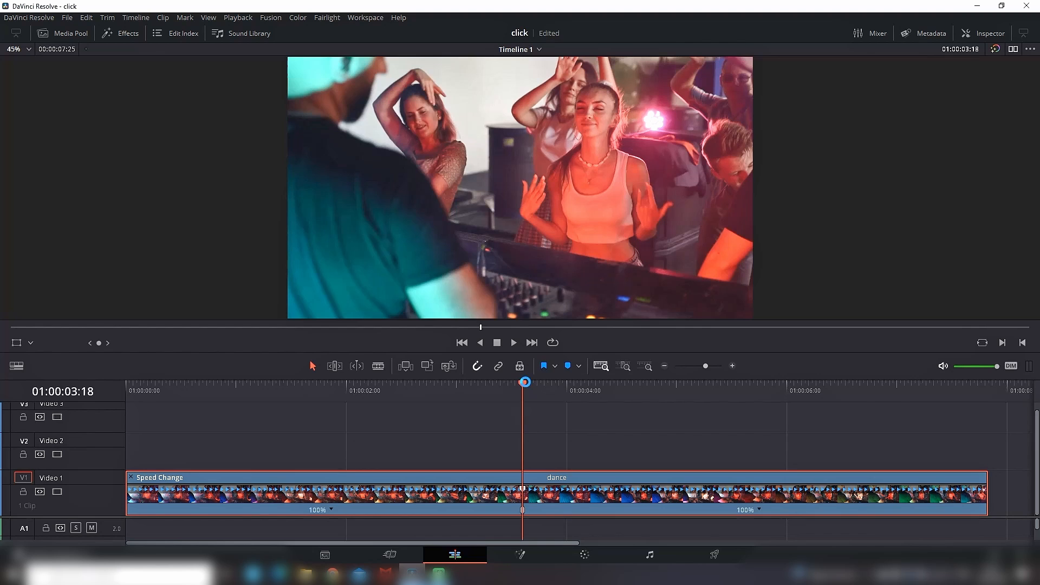
Step: Add a second speed point to the dance clip at 01:00:05:23
drag(525, 383, 763, 399)
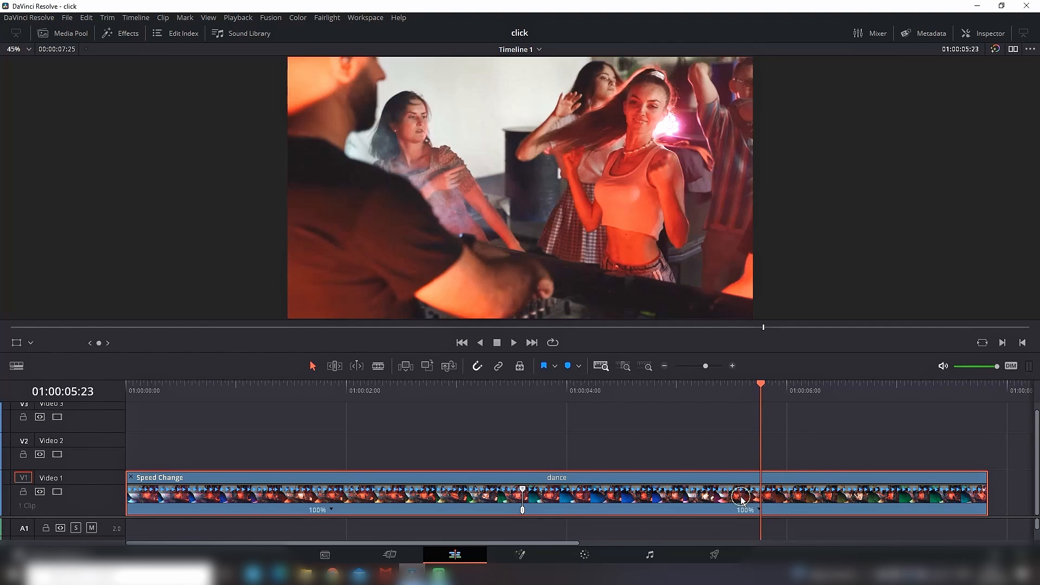
click(758, 511)
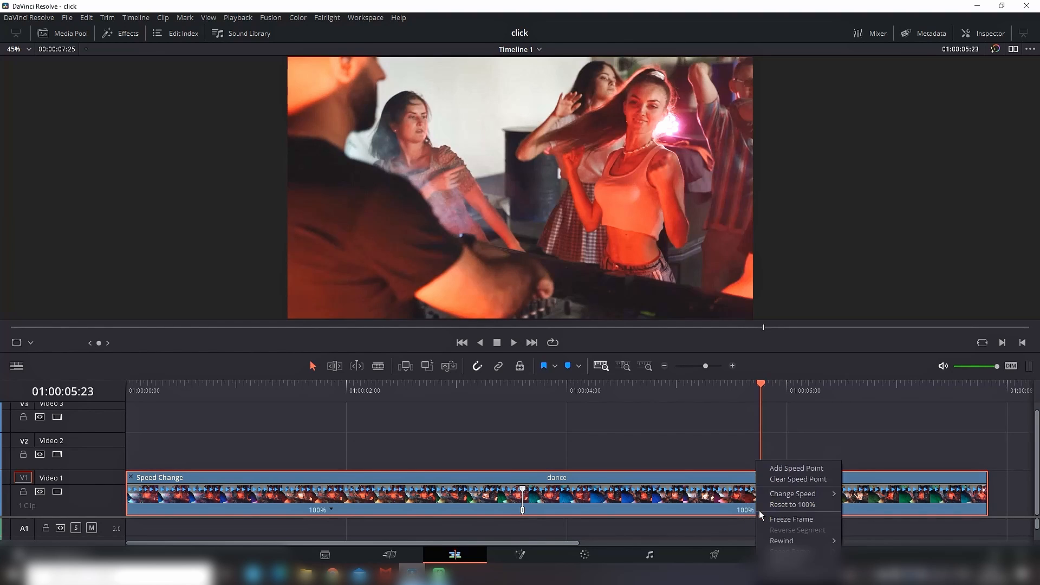
click(810, 469)
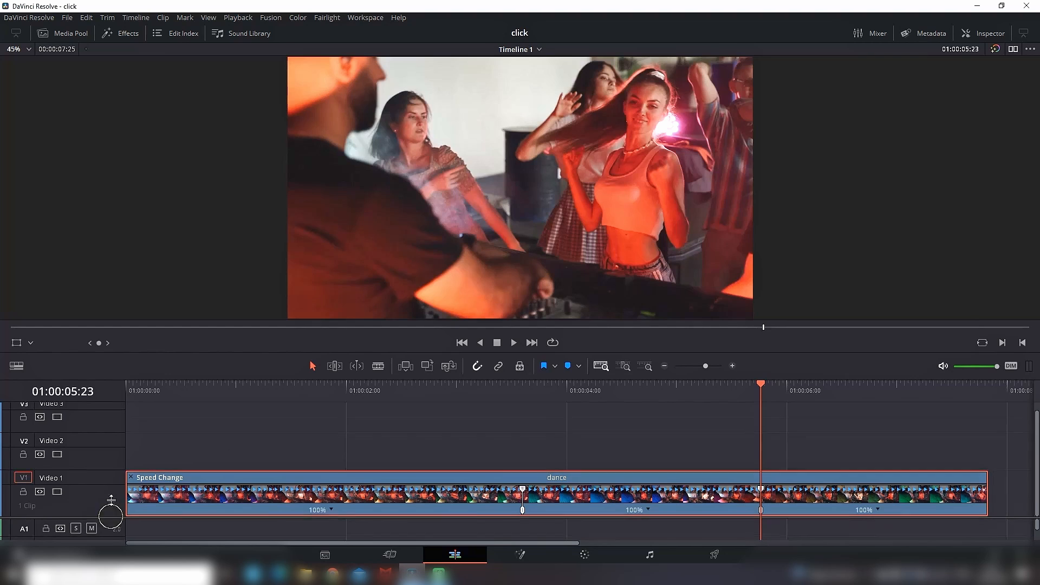
Step: Set the speed of the dance clip's first and last segments to 150%
scroll(115, 518, down, 2)
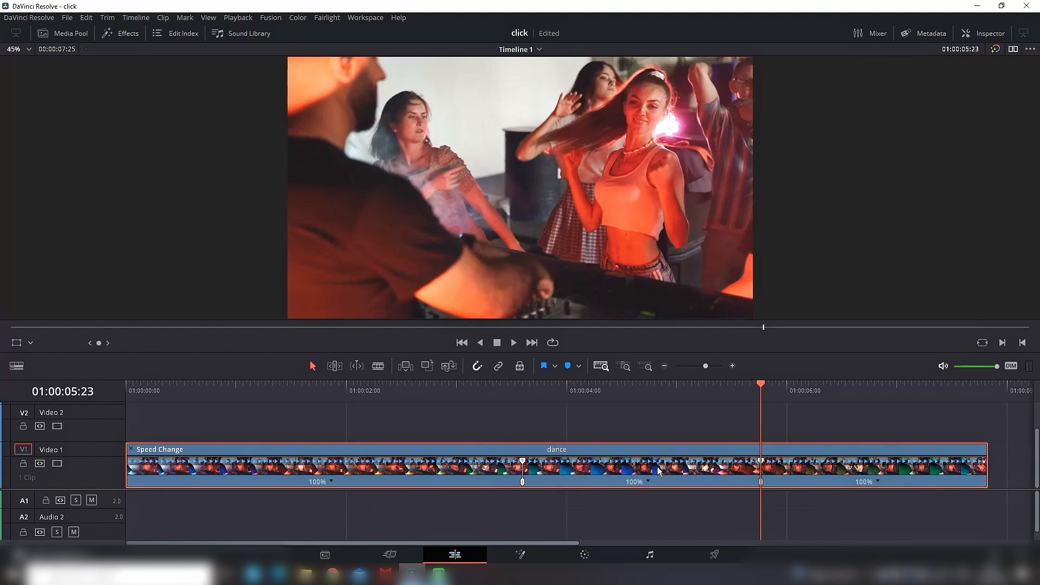
click(331, 482)
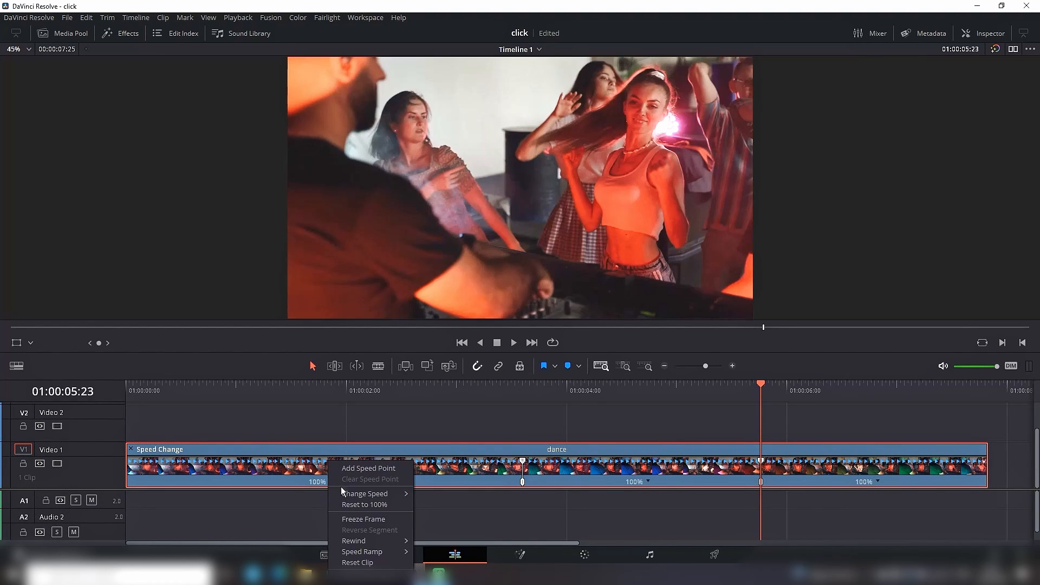
mouse_move(352, 494)
click(453, 543)
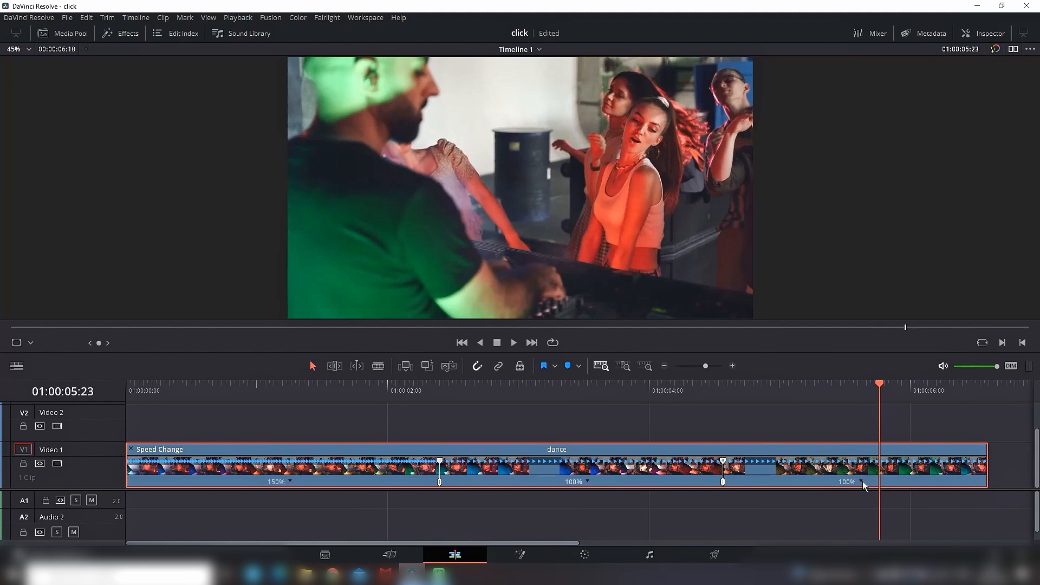
click(861, 481)
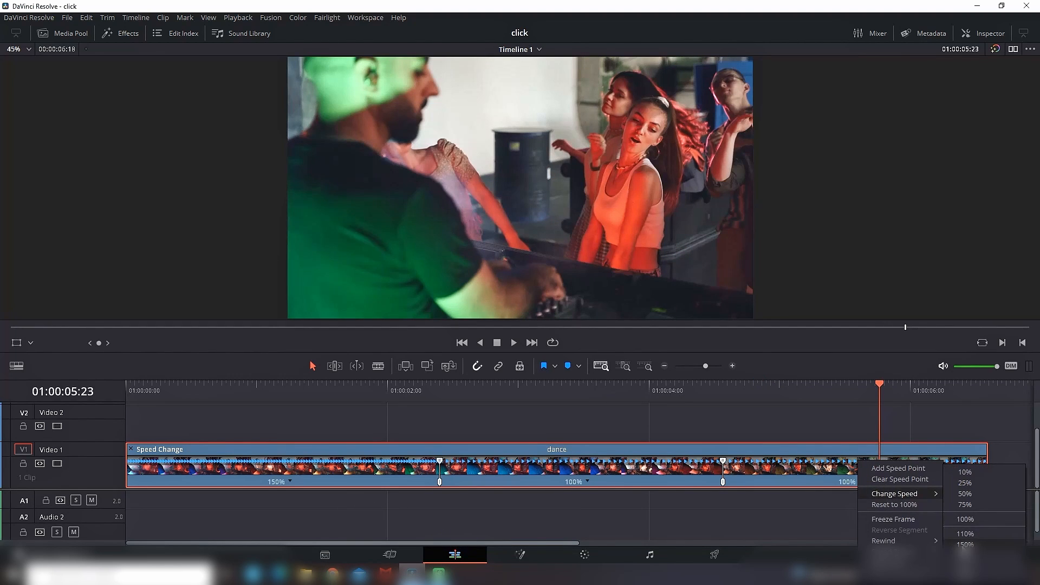
click(965, 544)
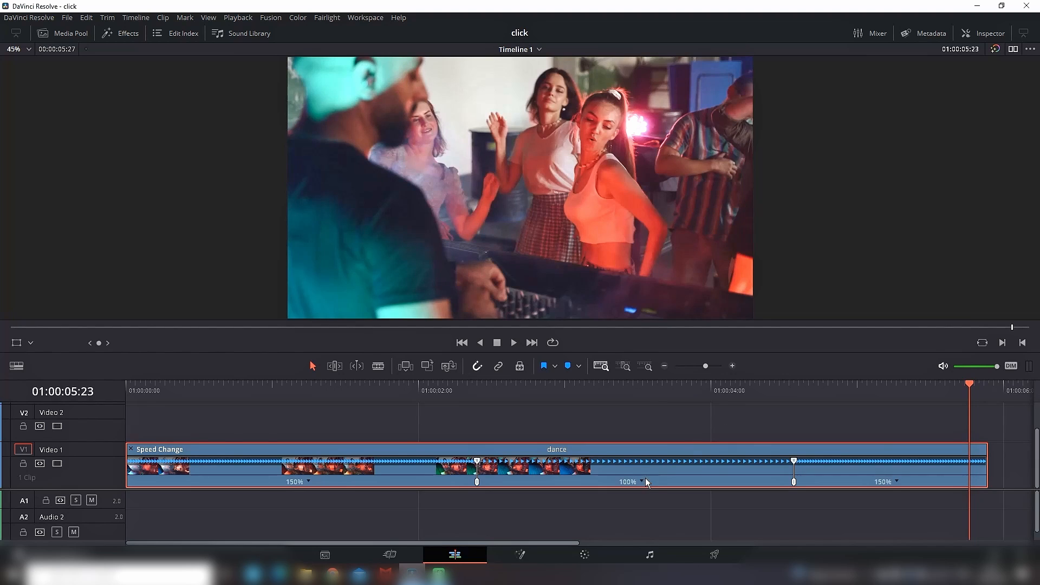
Step: Set the speed of the dance clip's middle segment to 50%
click(643, 481)
mouse_move(667, 493)
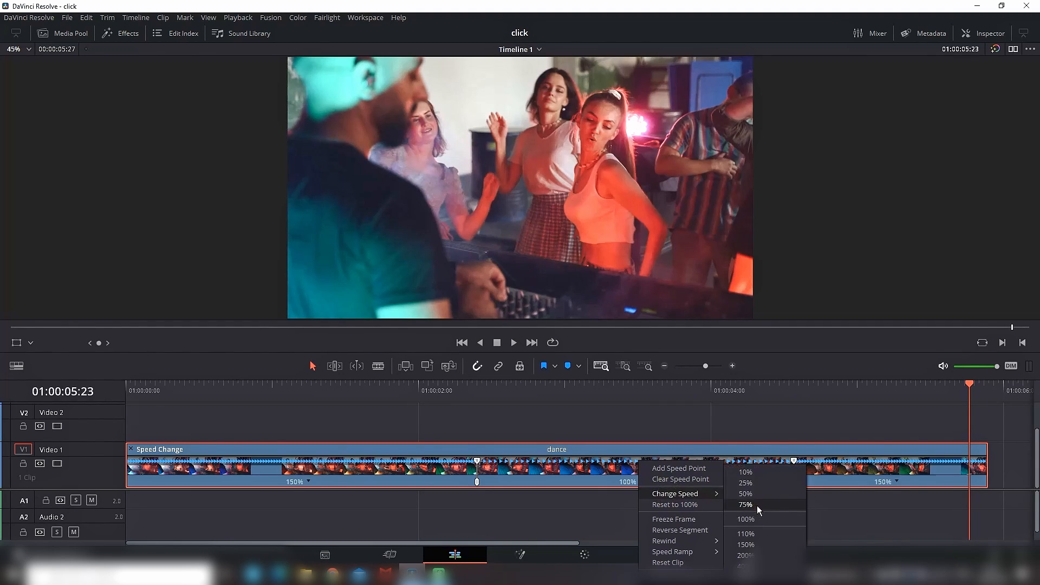
click(759, 495)
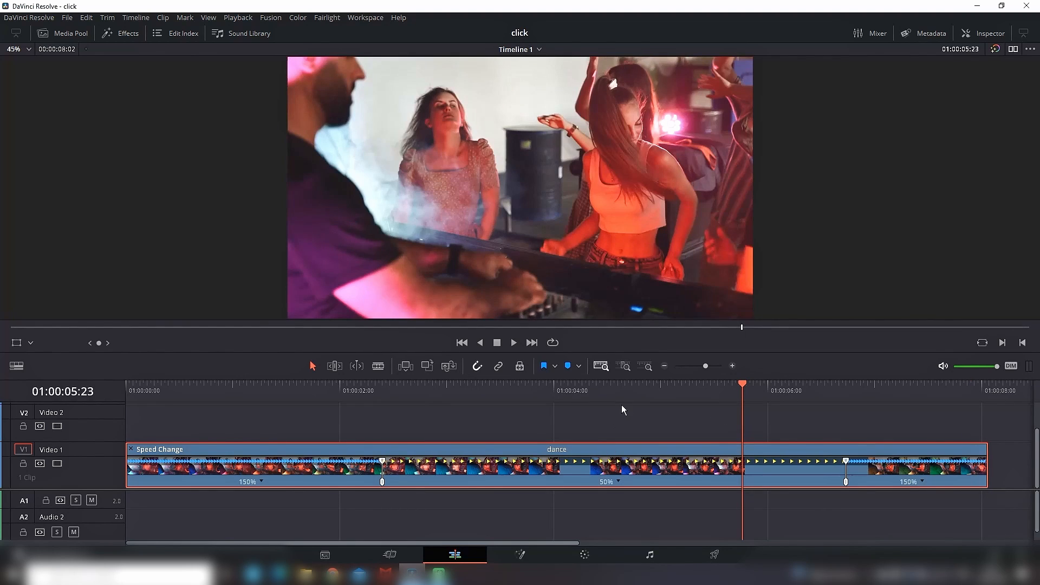
Step: Play the dance clip from shortly before the first speed point to preview the speed changes
click(334, 389)
click(515, 342)
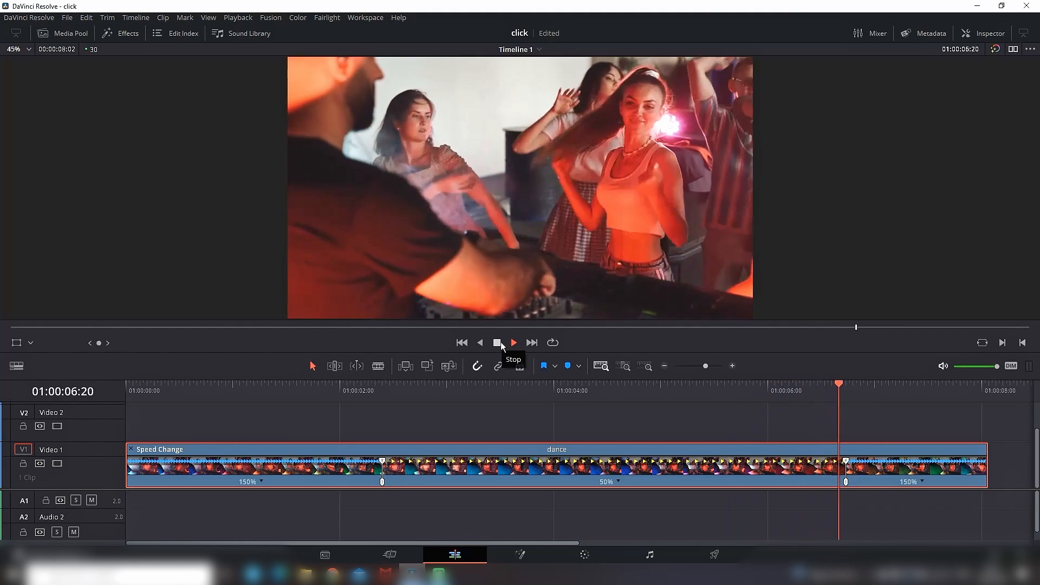
click(500, 342)
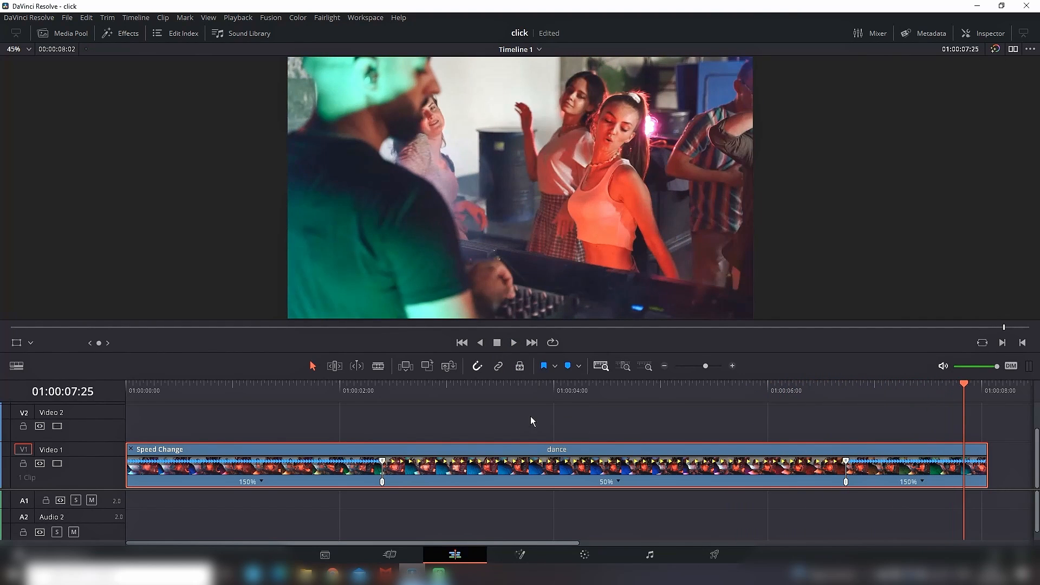
Step: Show the dance clip's retime curve and enlarge the video track area so the whole graph fits
click(394, 389)
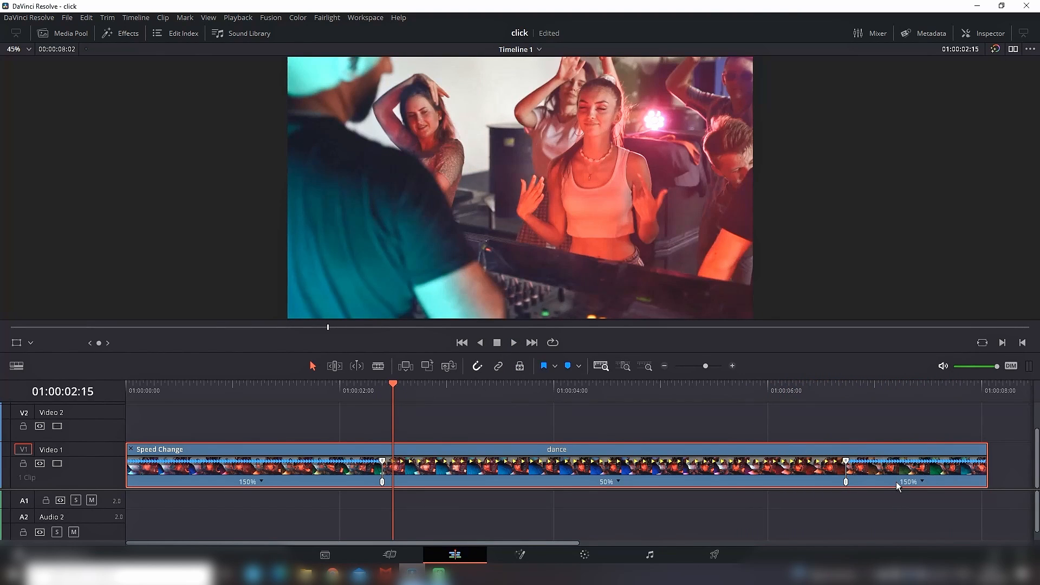
right_click(774, 485)
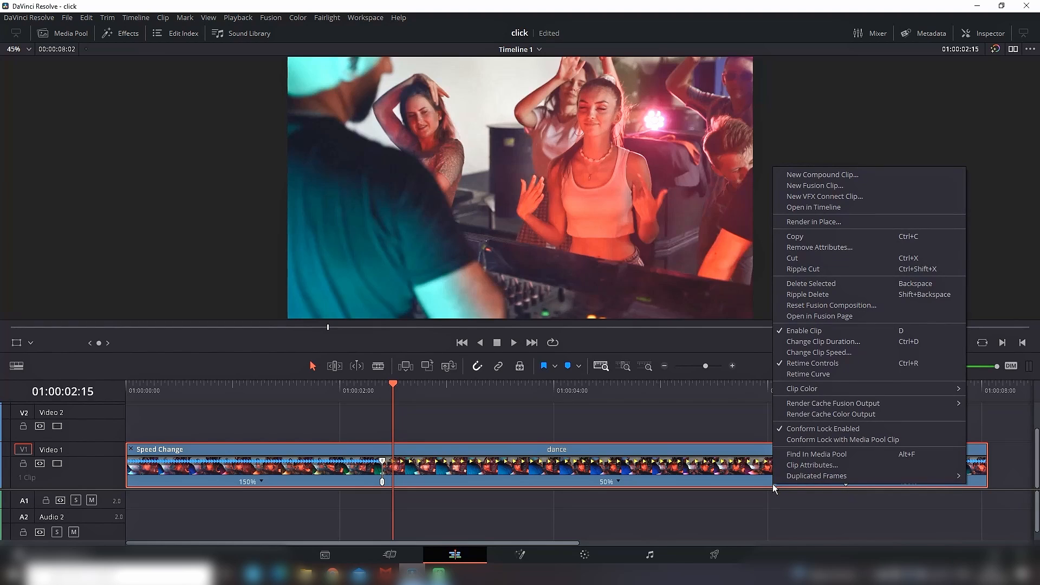
click(808, 375)
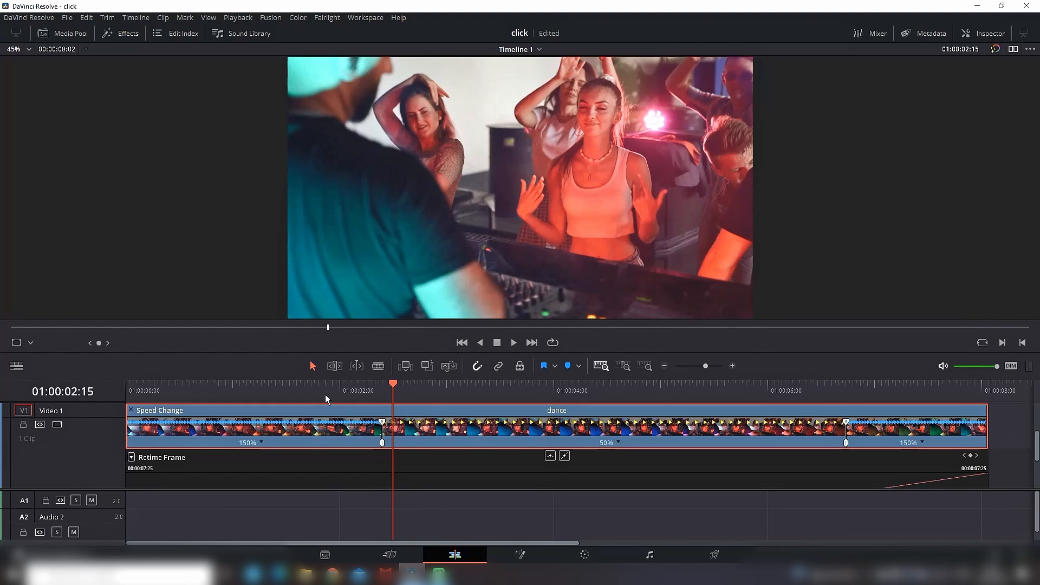
scroll(650, 478, down, 3)
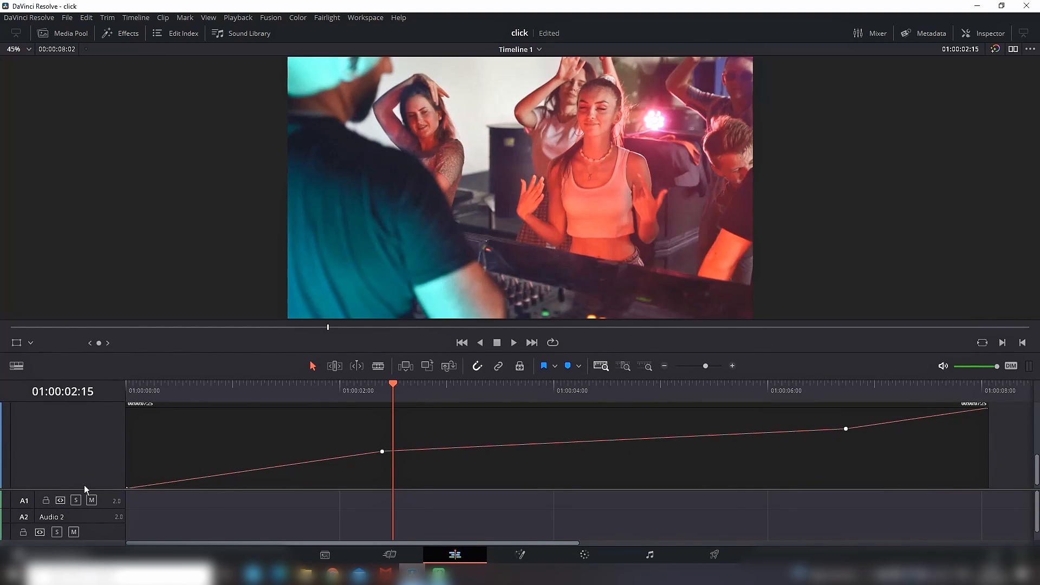
drag(84, 489, 82, 515)
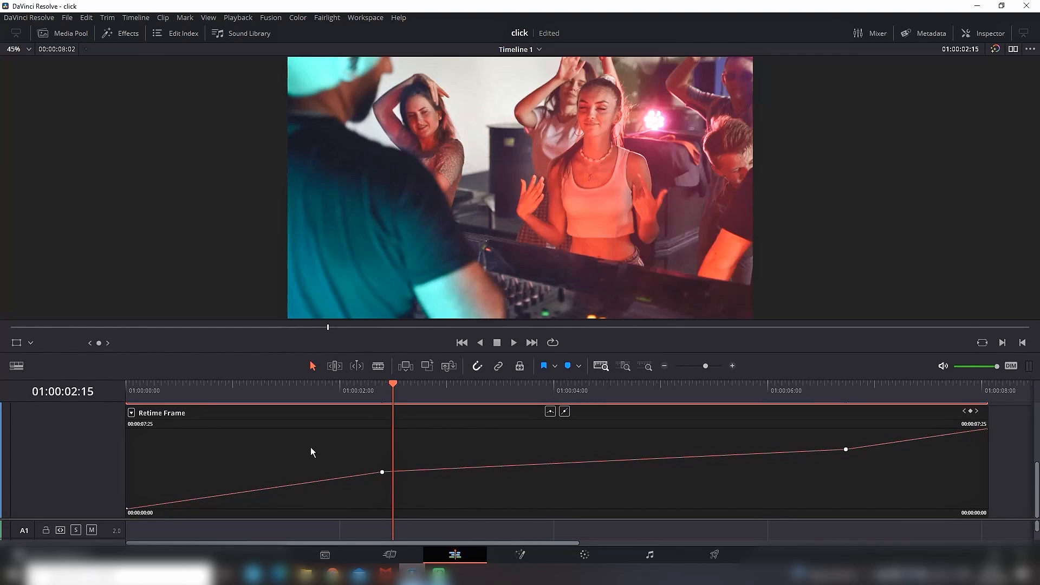
Step: Switch the dance clip's curve display from Retime Frame to Retime Speed
click(131, 413)
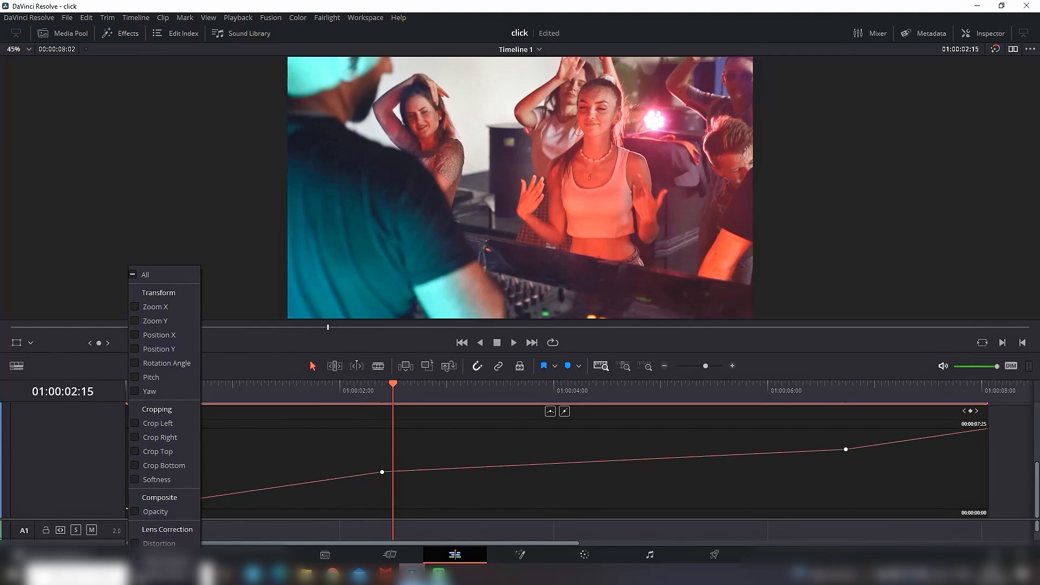
click(135, 575)
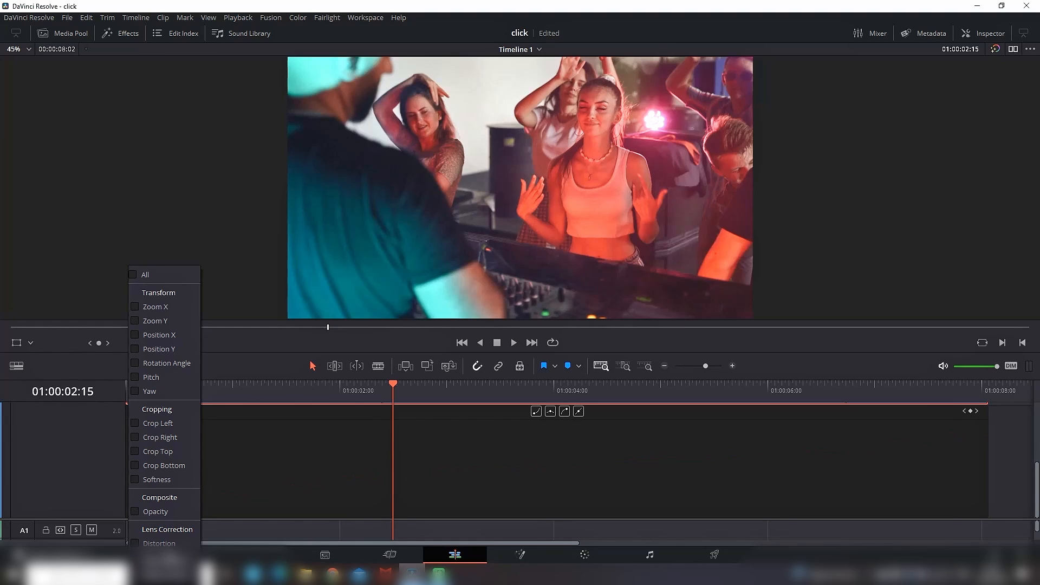
click(135, 575)
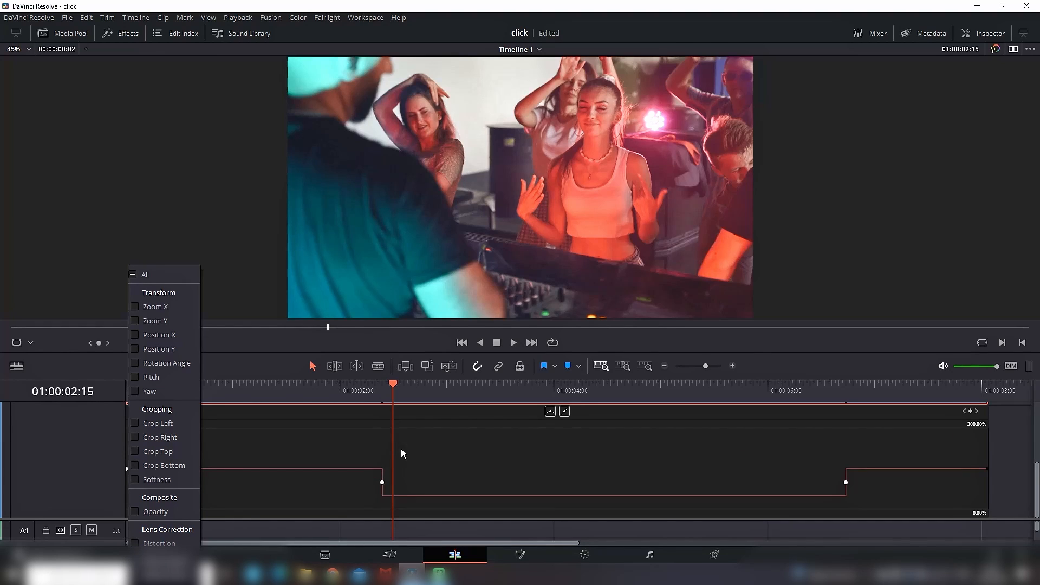
click(371, 439)
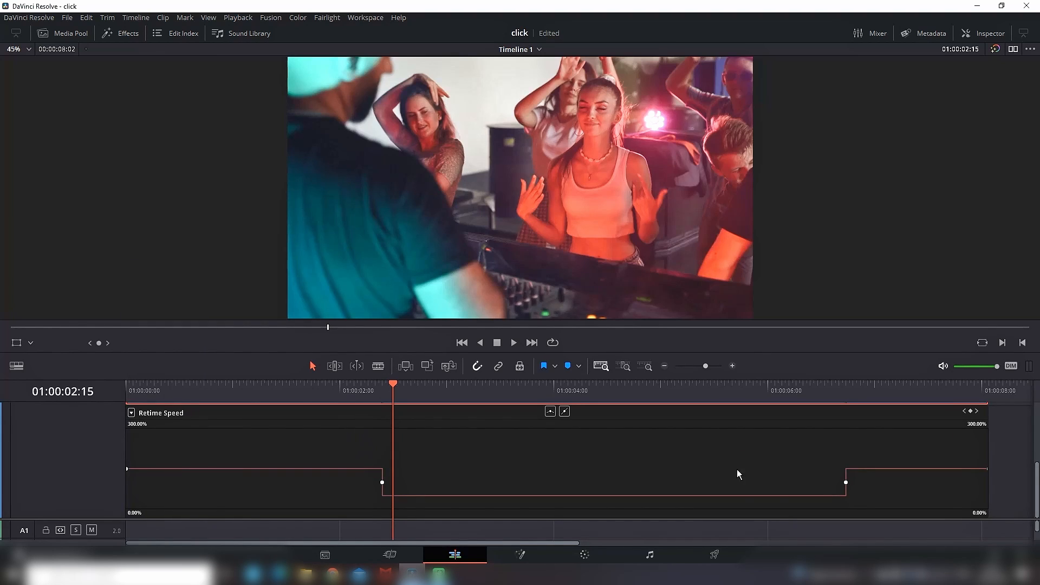
Step: Play the dance clip from 01:00:01:20 to check the abrupt change into the 50% segment
click(305, 388)
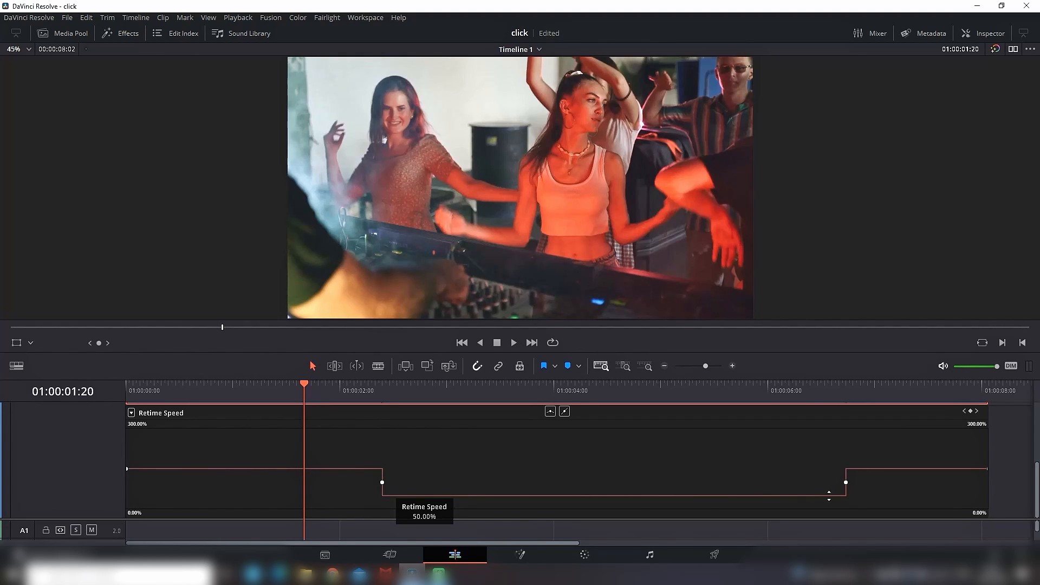
click(513, 343)
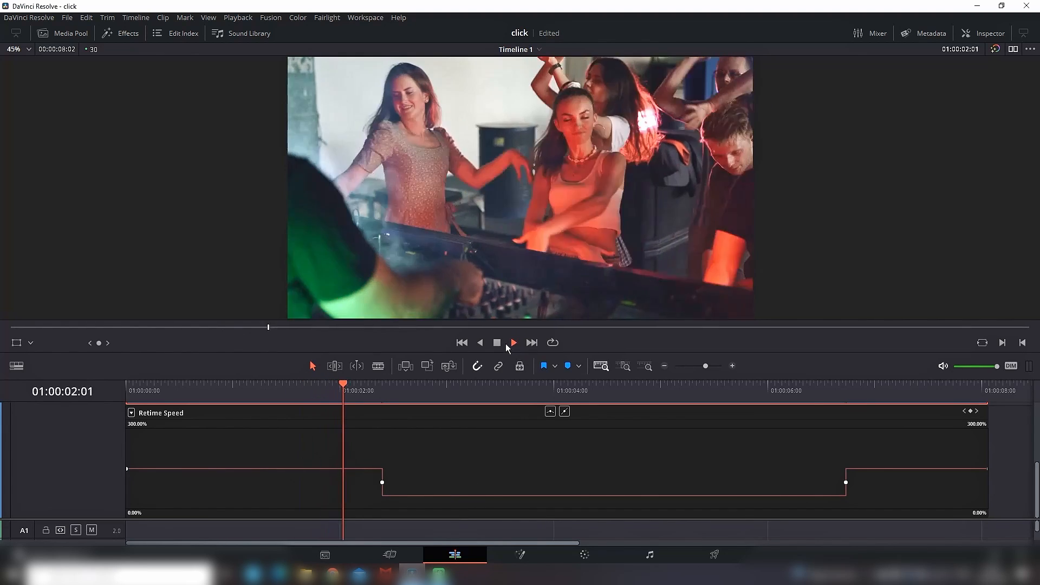
click(500, 344)
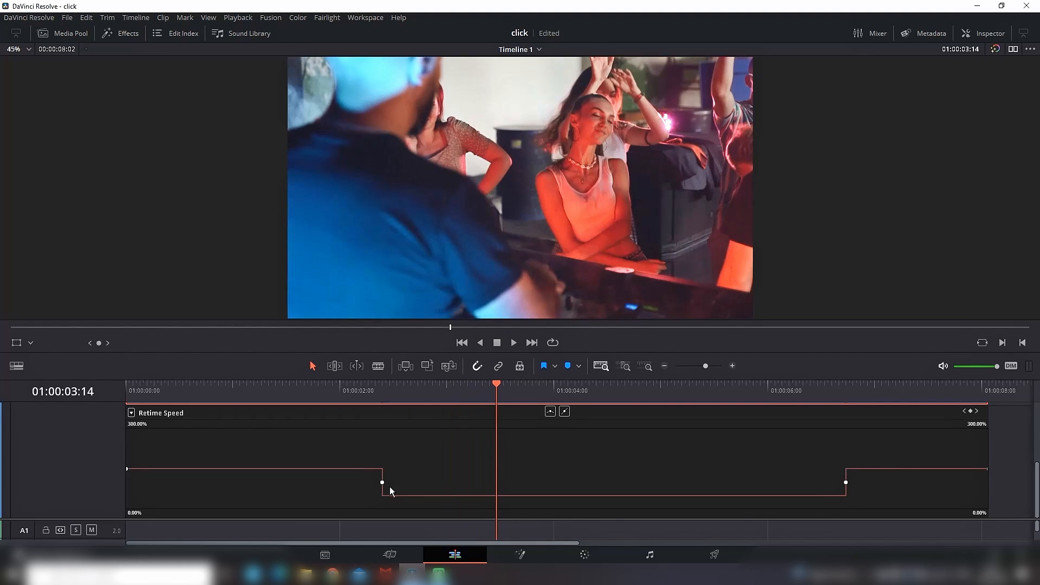
Step: Smooth the first speed point on the Retime Speed curve with Bezier handles and shorten the handles slightly
drag(385, 483, 382, 483)
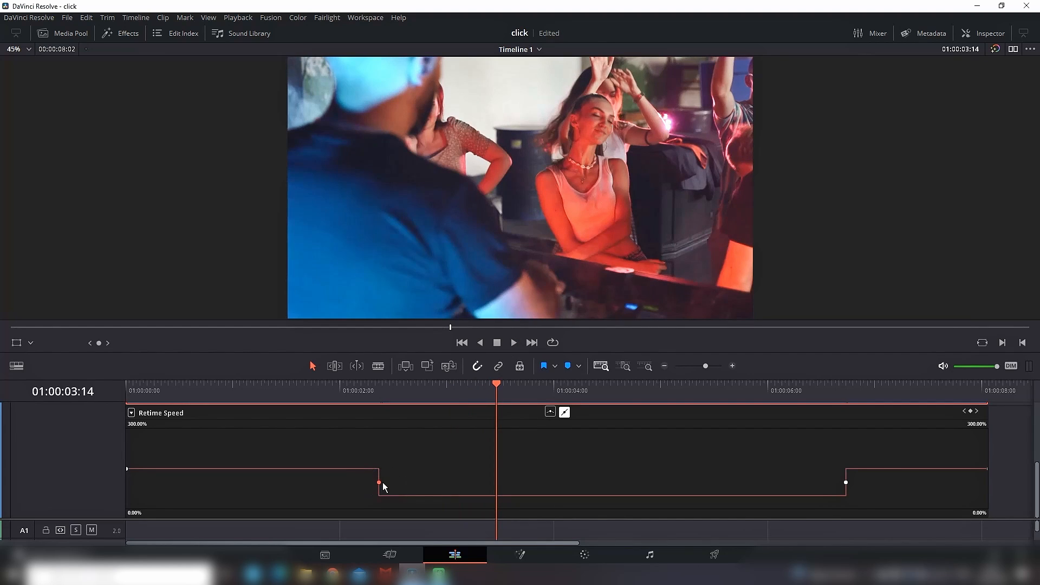
click(550, 412)
click(449, 483)
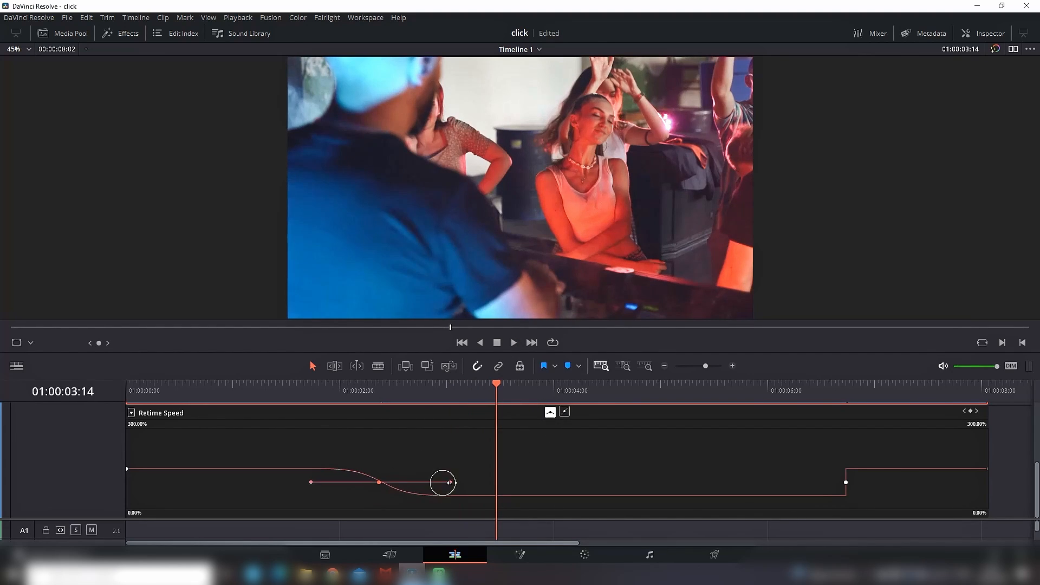
drag(449, 482, 432, 482)
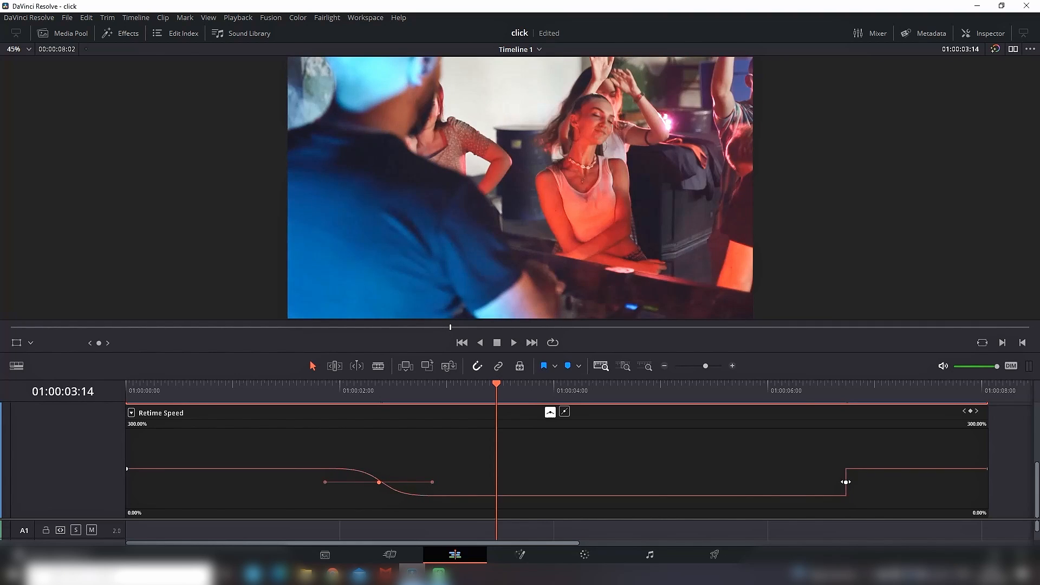
Step: Smooth the second speed point on the Retime Speed curve and shorten its Bezier handles slightly
click(846, 483)
click(551, 413)
drag(908, 483, 891, 488)
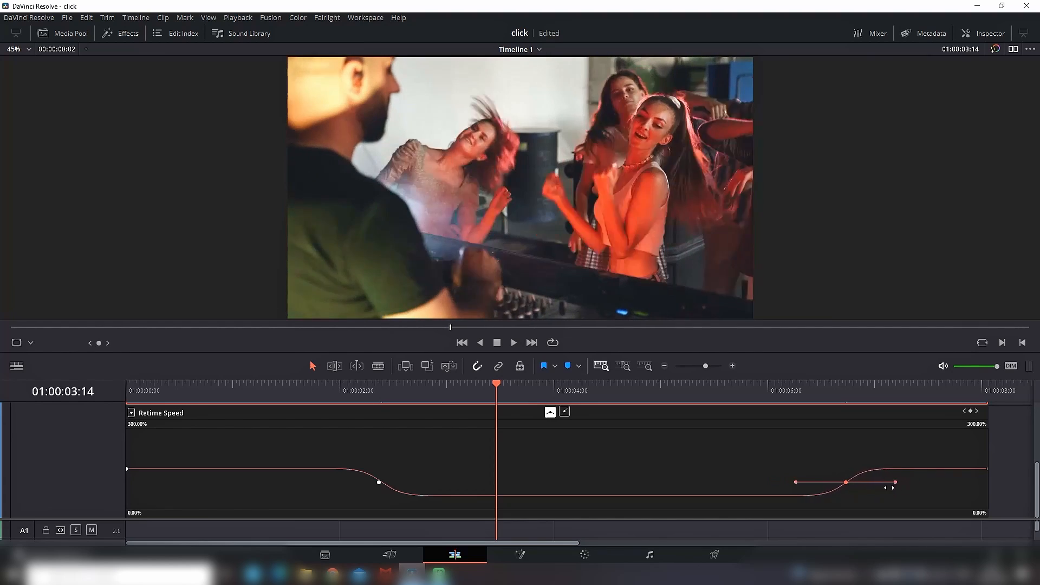
Step: Play the dance clip from near its start to preview the smoothed speed ramps
drag(276, 393, 183, 394)
click(513, 347)
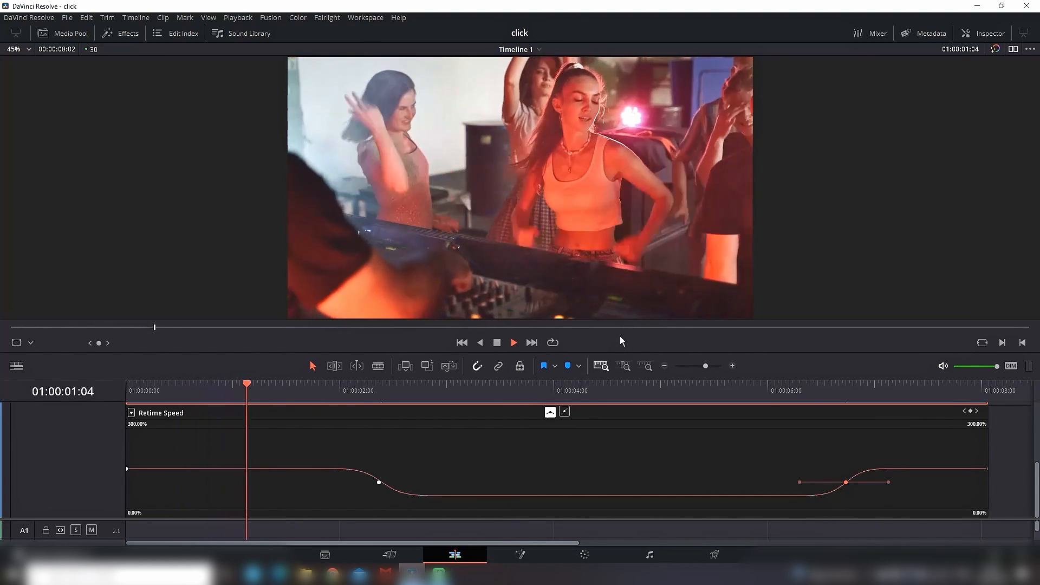